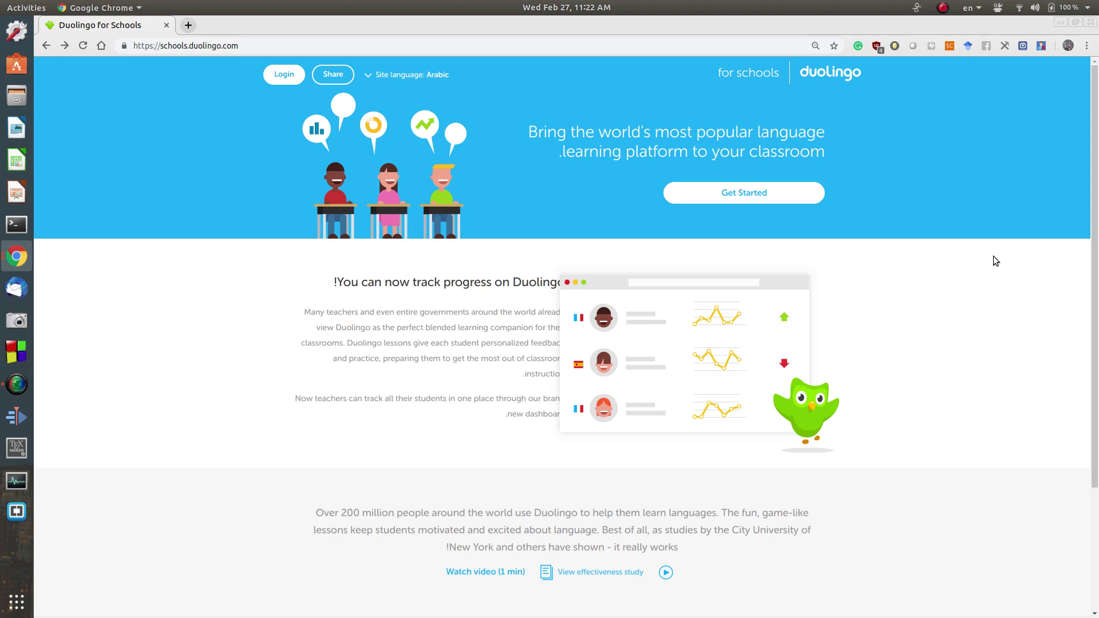
- Skim the Arabic landing page, then open the 'Site language: Arabic' dropdown list
{"action": "scroll", "coordinate": [994, 261], "scroll_direction": "down", "scroll_amount": 3}
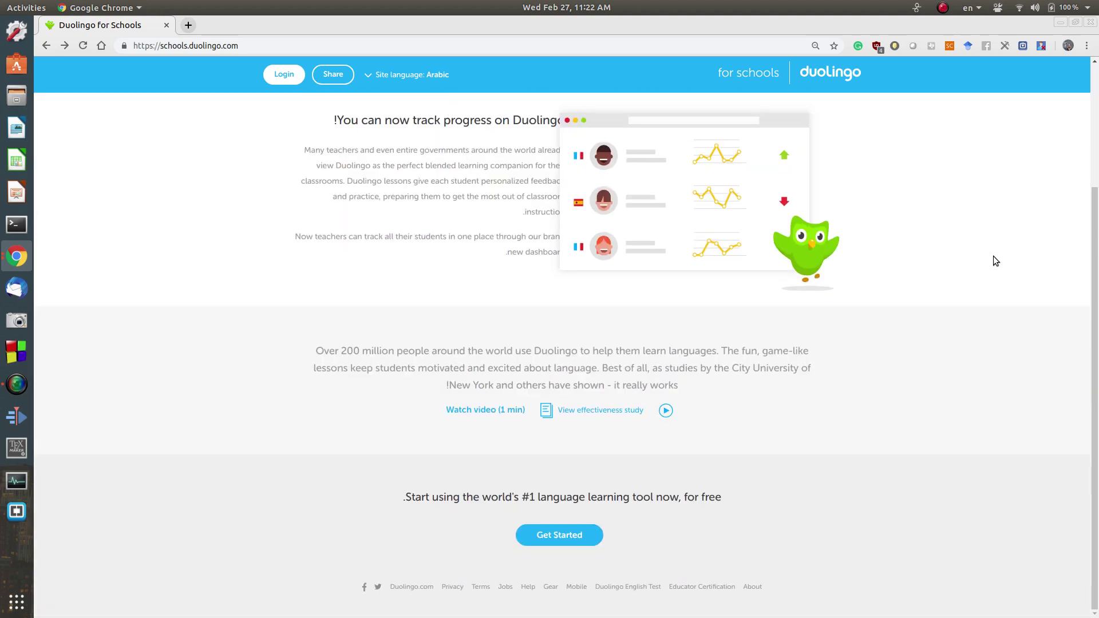
{"action": "scroll", "coordinate": [993, 261], "scroll_direction": "up", "scroll_amount": 3}
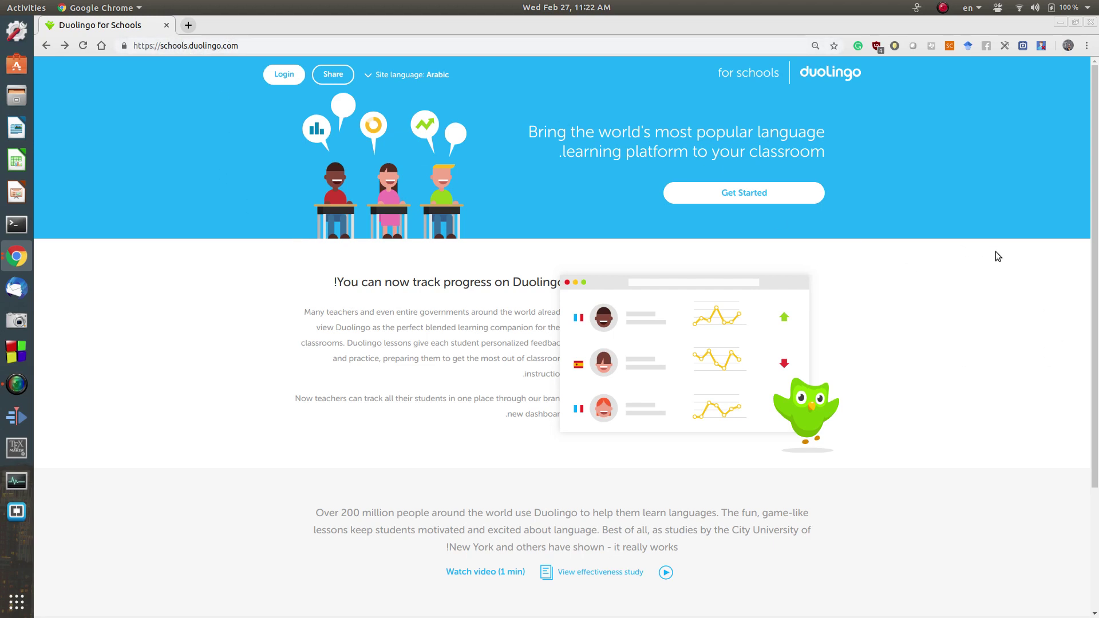
{"action": "mouse_move", "coordinate": [383, 78]}
{"action": "mouse_move", "coordinate": [432, 79]}
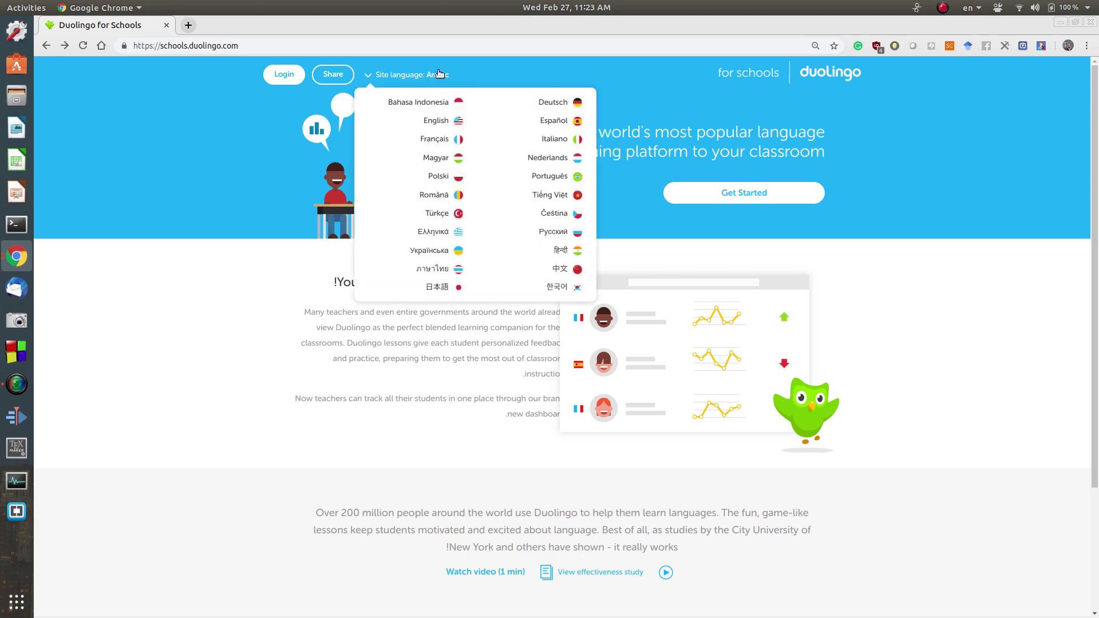
- Switch the site language to English and go to the Log in page via Get Started
{"action": "left_click", "coordinate": [439, 121]}
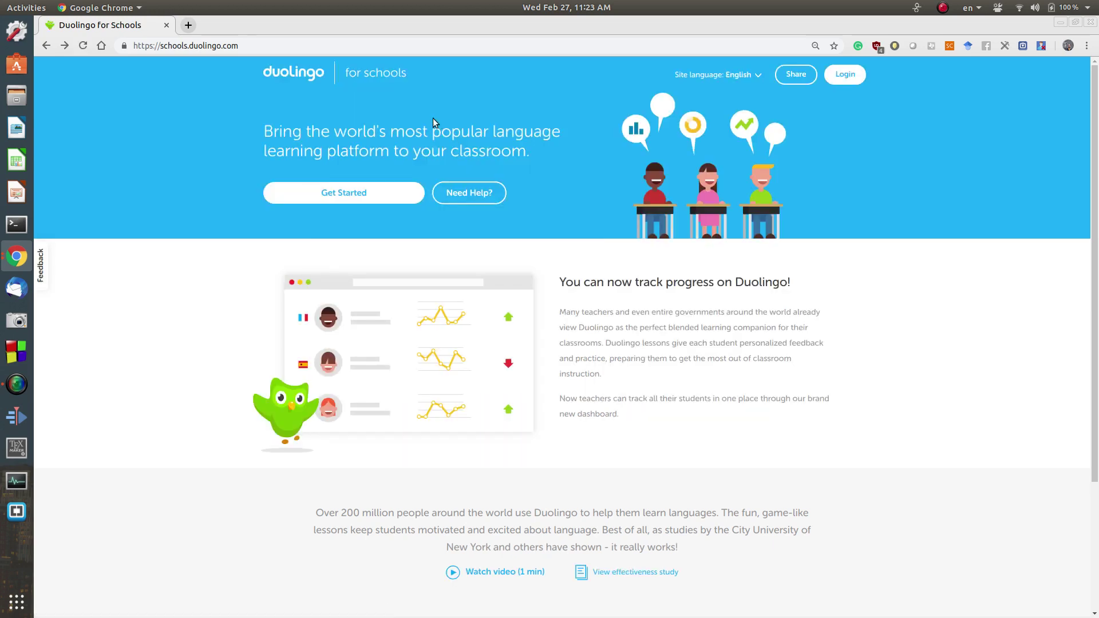
{"action": "left_click", "coordinate": [341, 200]}
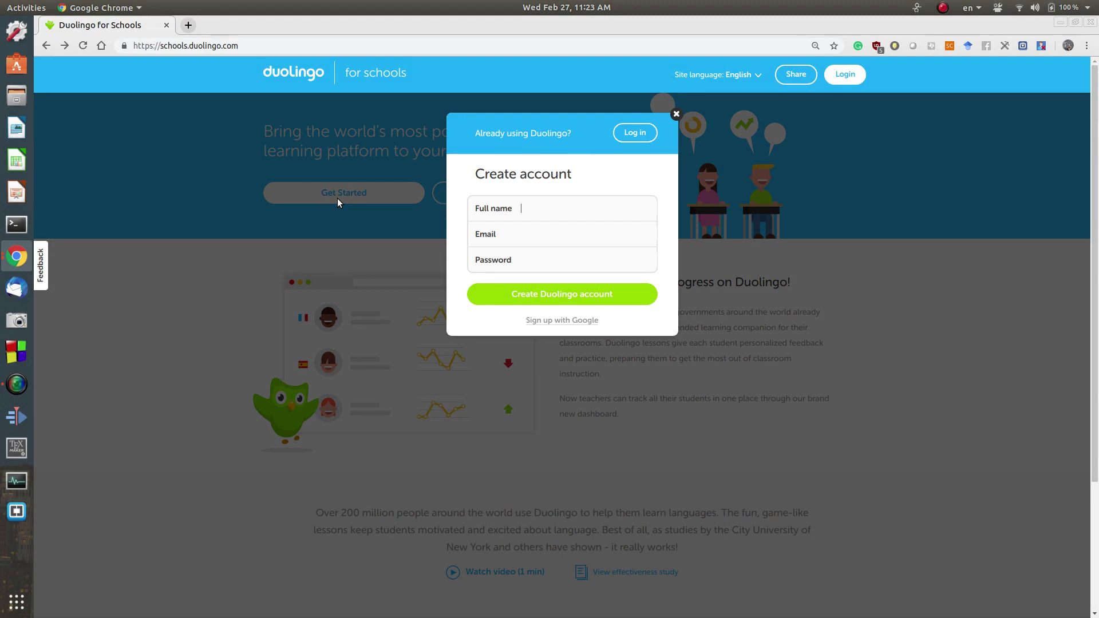
{"action": "left_click", "coordinate": [642, 135]}
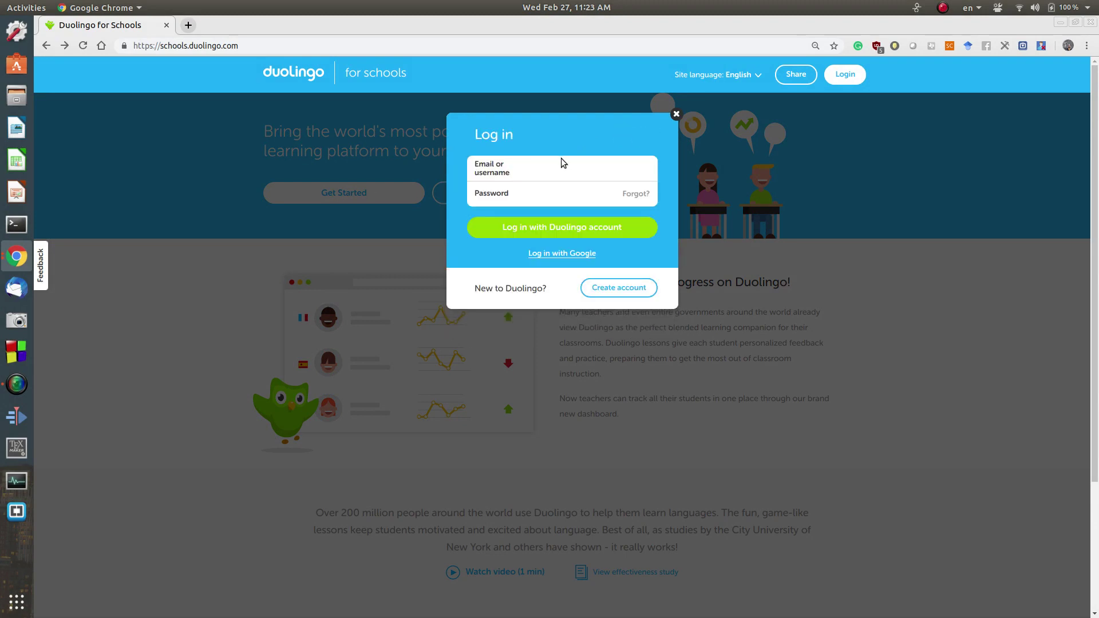
- Log in with the saved account e-mail and the account password
{"action": "type", "text": "mlat"}
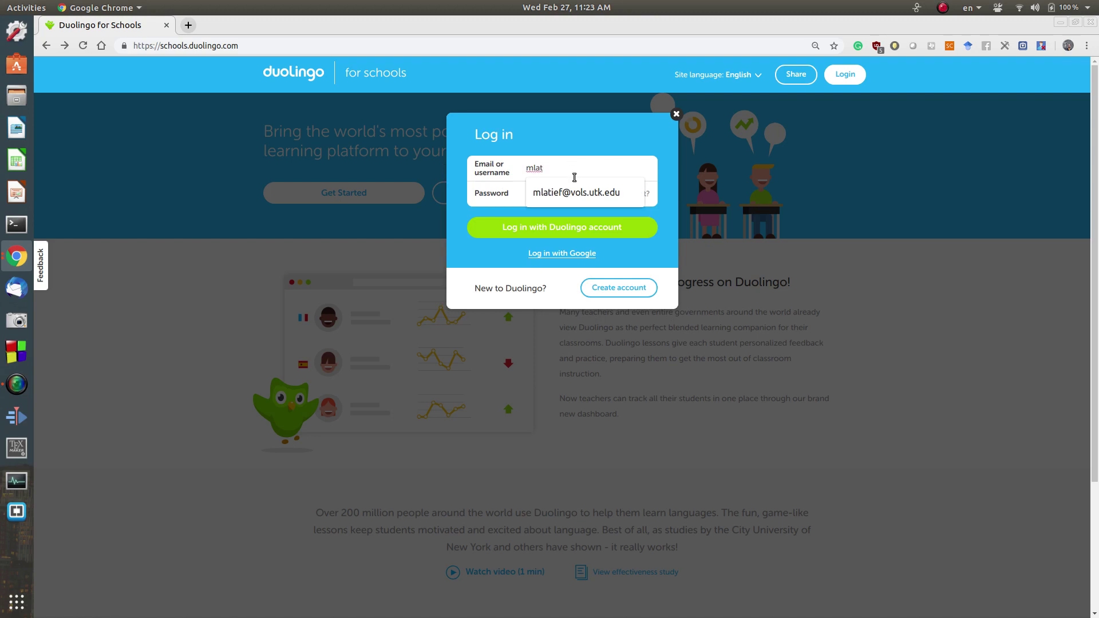
{"action": "left_click", "coordinate": [568, 193]}
{"action": "left_click", "coordinate": [555, 200]}
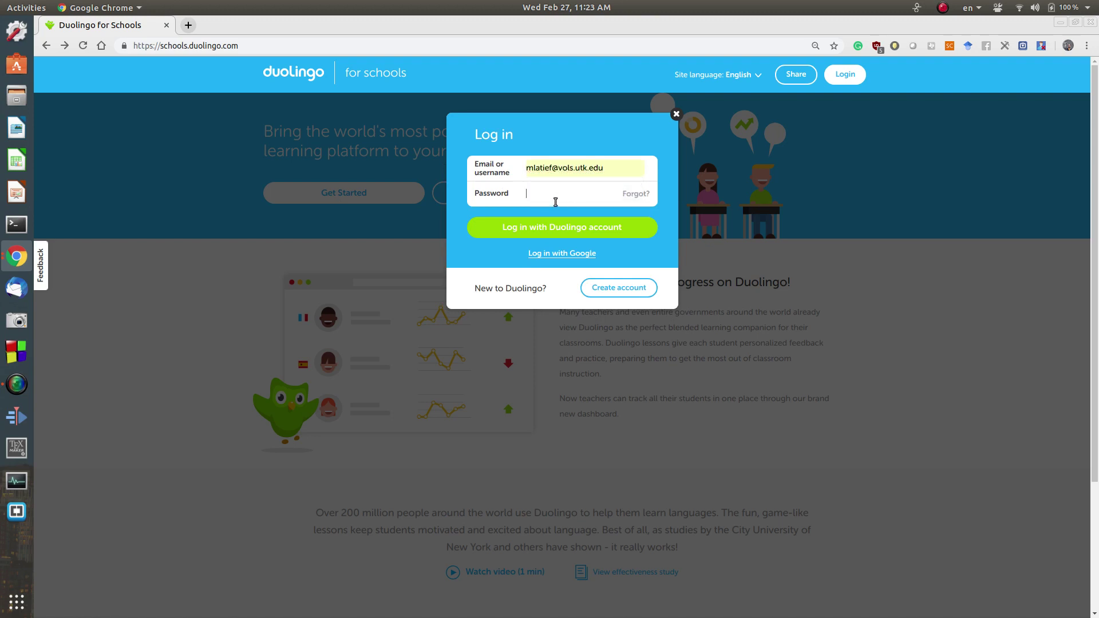
{"action": "type", "text": "••••••••••••"}
{"action": "key", "text": "Return"}
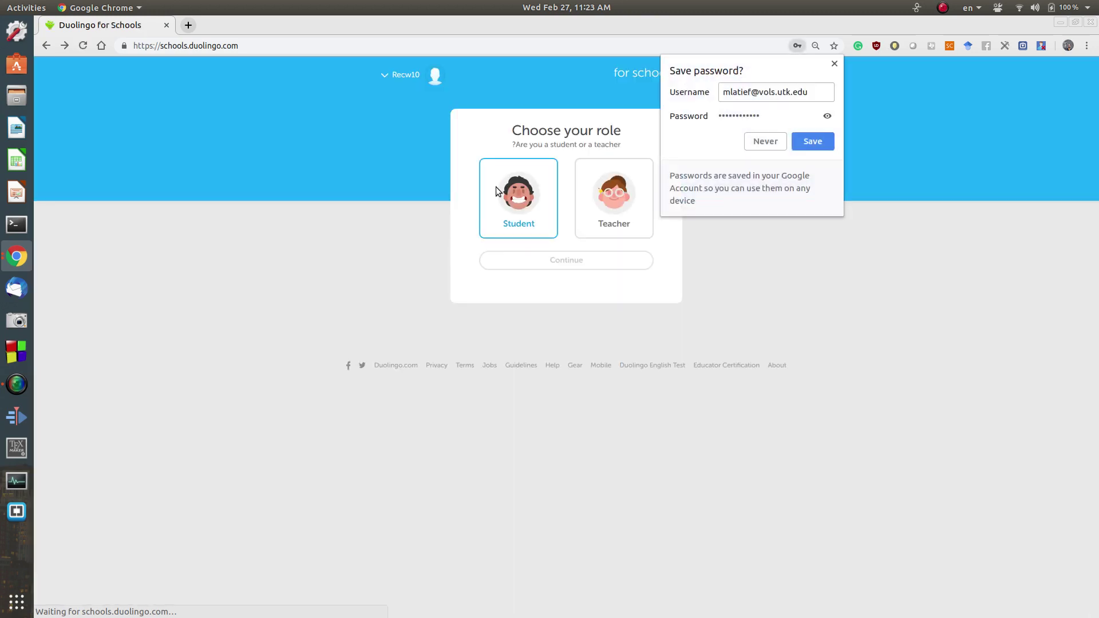
- Save the login in Chrome, register with the Teacher role, and start a new classroom
{"action": "left_click", "coordinate": [811, 141]}
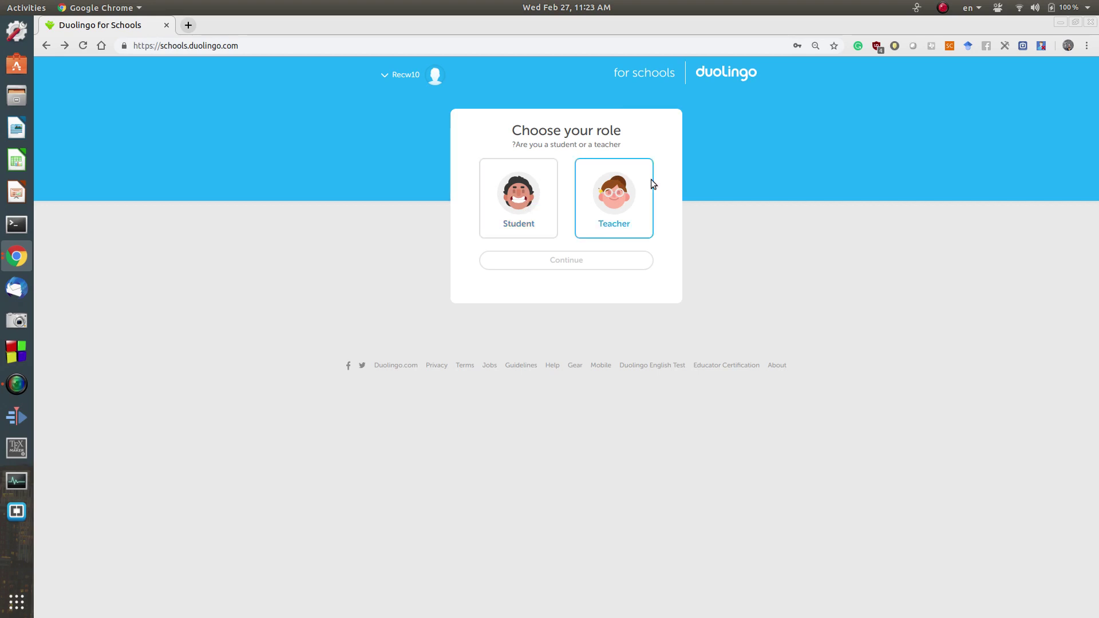
{"action": "left_click", "coordinate": [606, 187]}
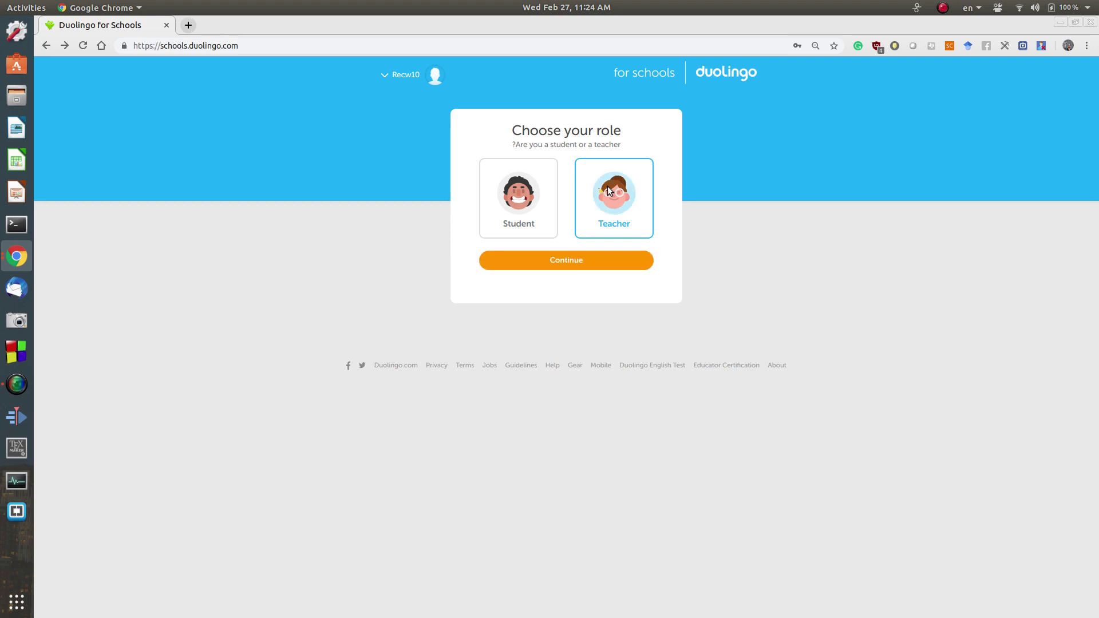
{"action": "left_click", "coordinate": [562, 261]}
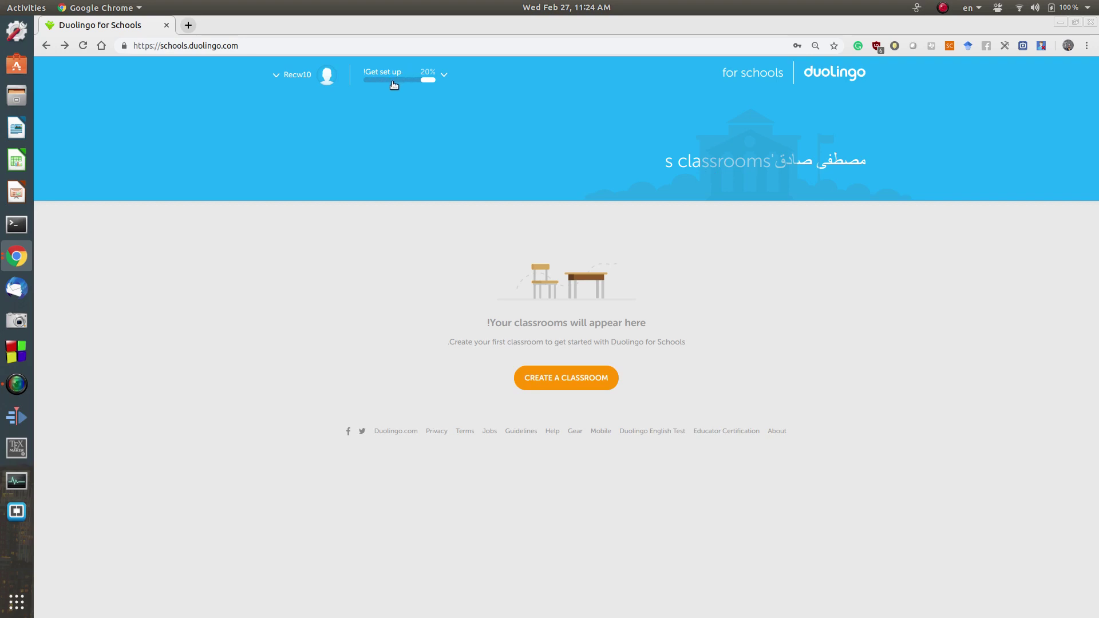
{"action": "left_click", "coordinate": [565, 379]}
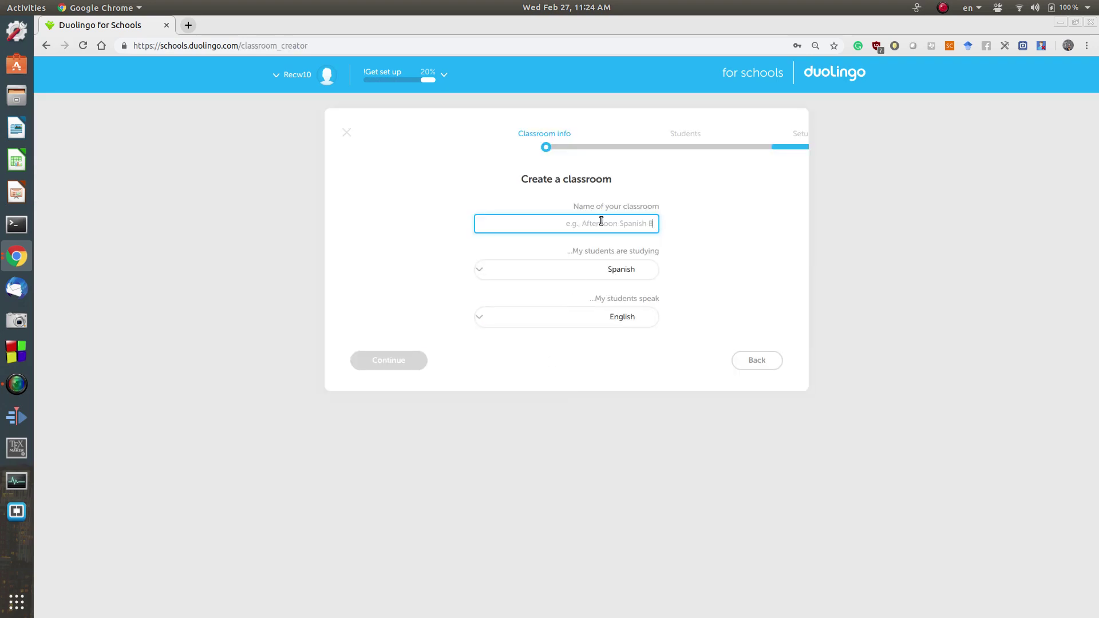
- Name the classroom 'English Class-1', with students studying English and speaking Arabic, and continue
{"action": "type", "text": "English"}
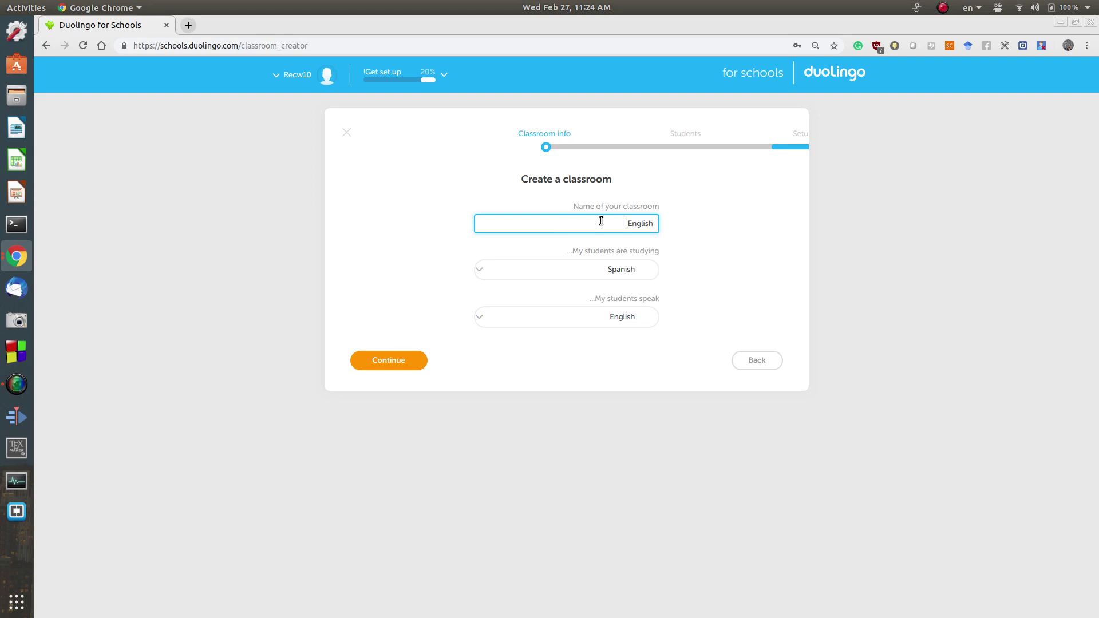
{"action": "type", "text": " Class-1"}
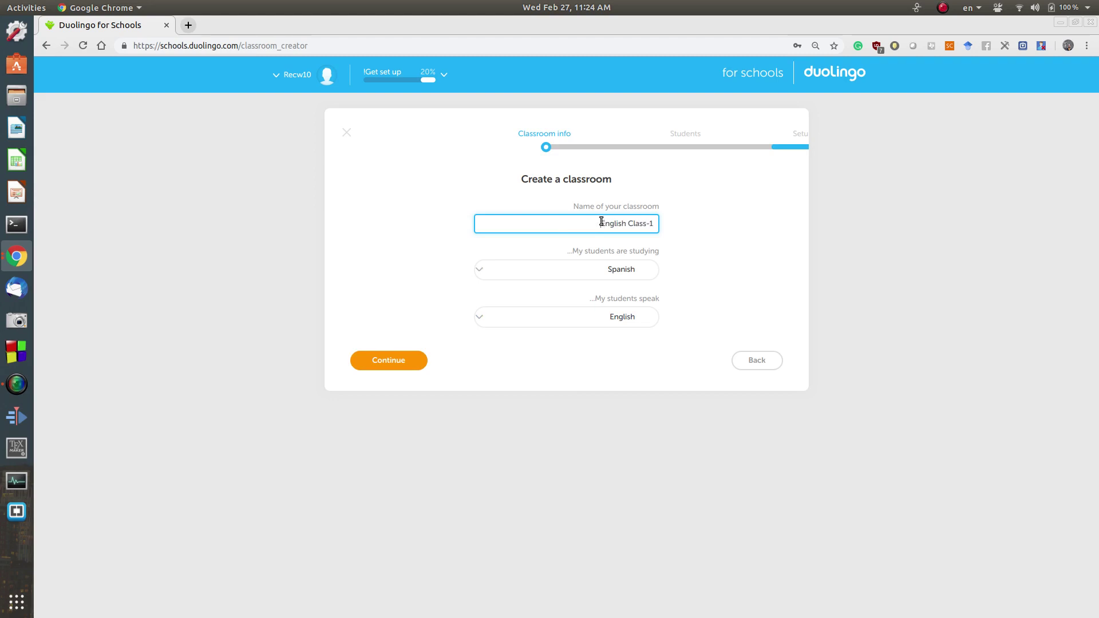
{"action": "left_click", "coordinate": [612, 272]}
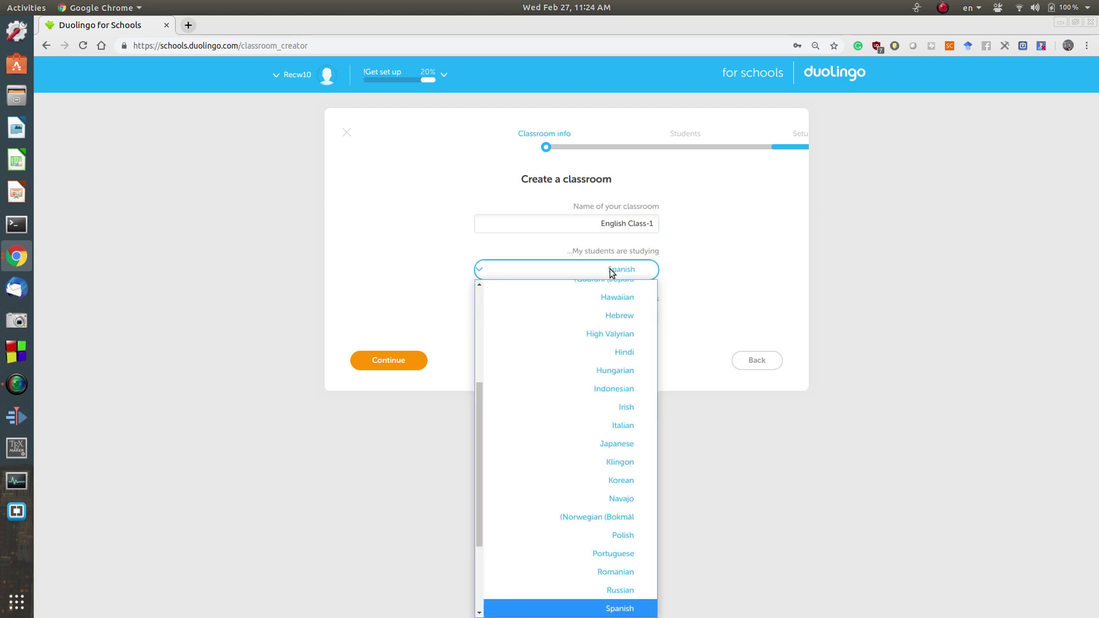
{"action": "scroll", "coordinate": [579, 355], "scroll_direction": "up", "scroll_amount": 4}
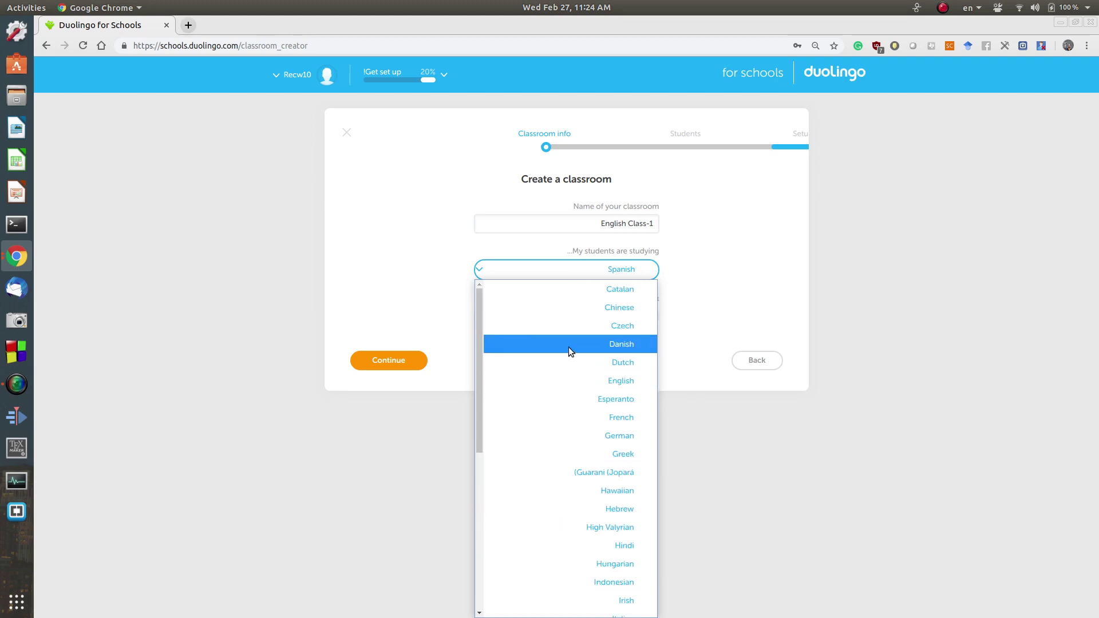
{"action": "left_click", "coordinate": [599, 387]}
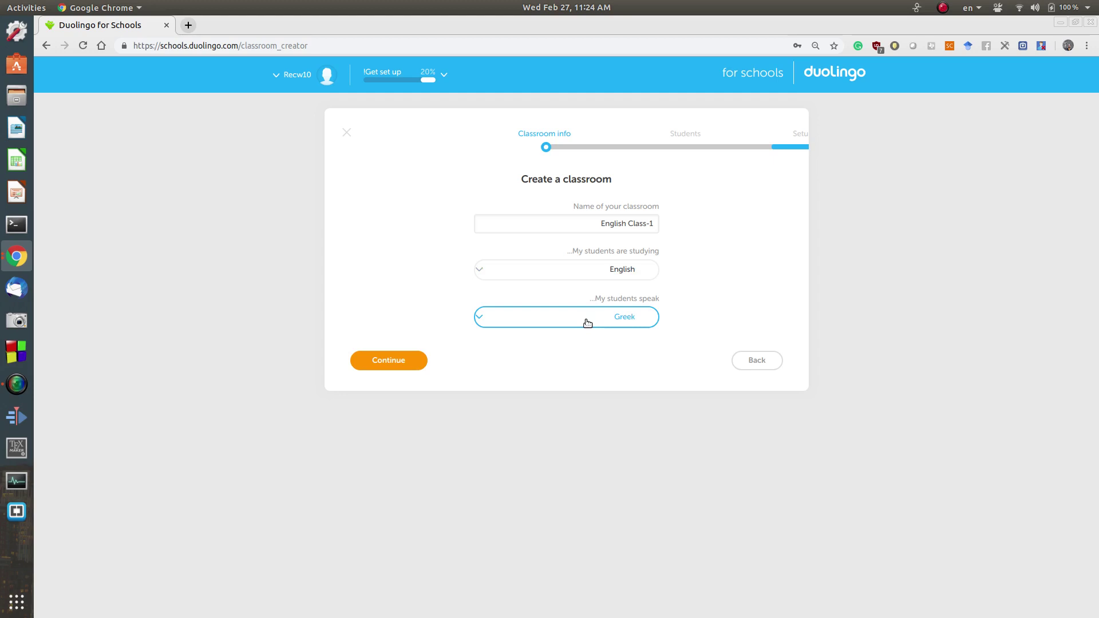
{"action": "left_click", "coordinate": [624, 320]}
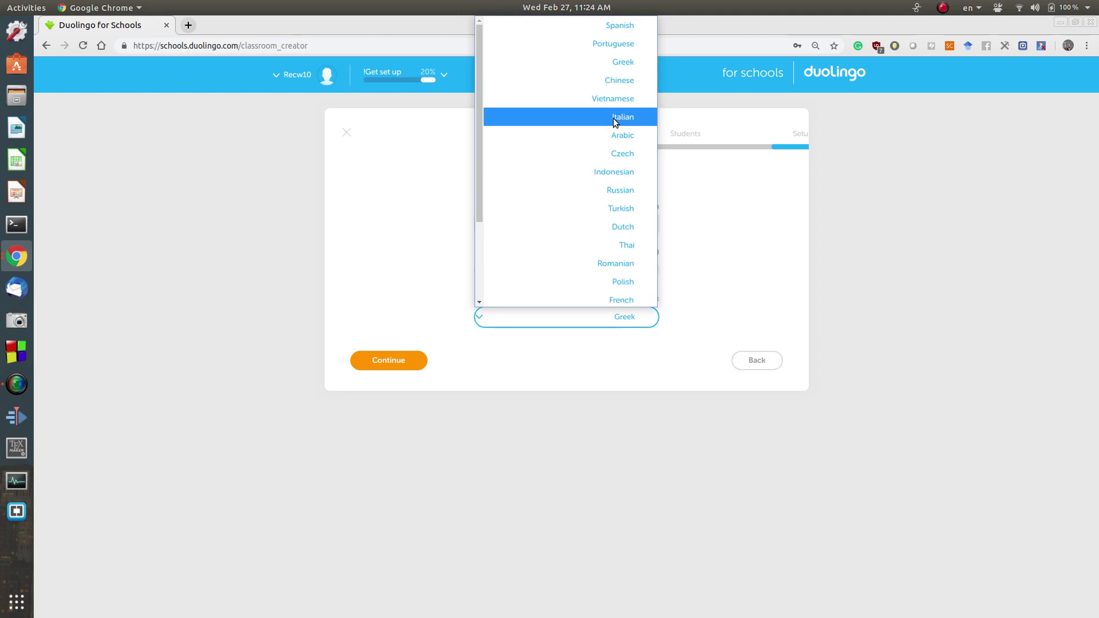
{"action": "scroll", "coordinate": [613, 118], "scroll_direction": "down", "scroll_amount": 3}
{"action": "scroll", "coordinate": [545, 152], "scroll_direction": "up", "scroll_amount": 3}
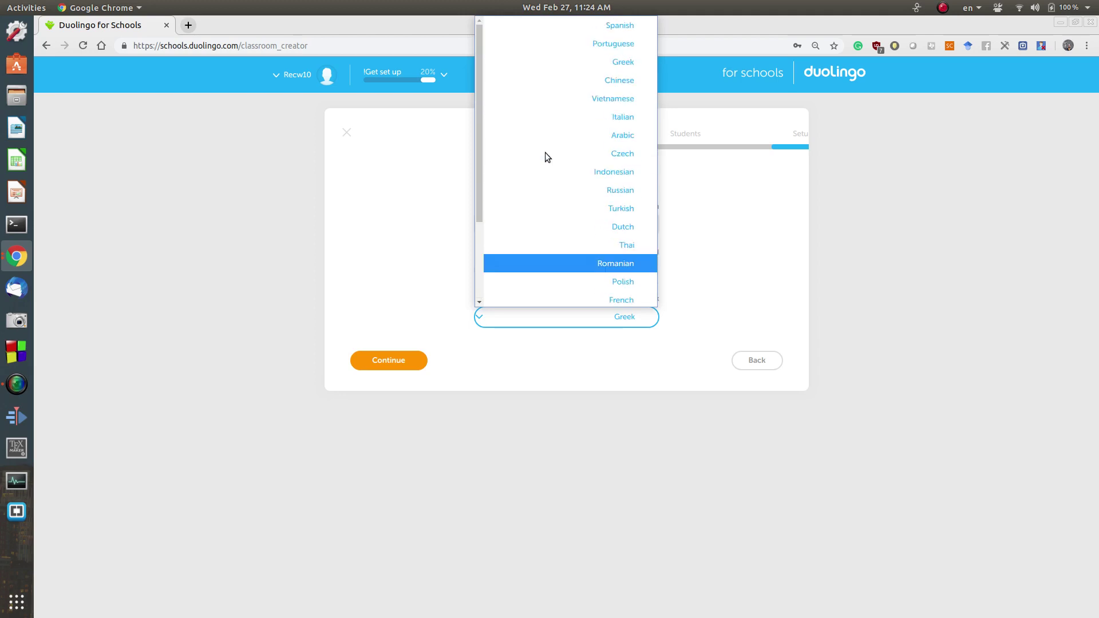
{"action": "left_click", "coordinate": [608, 135]}
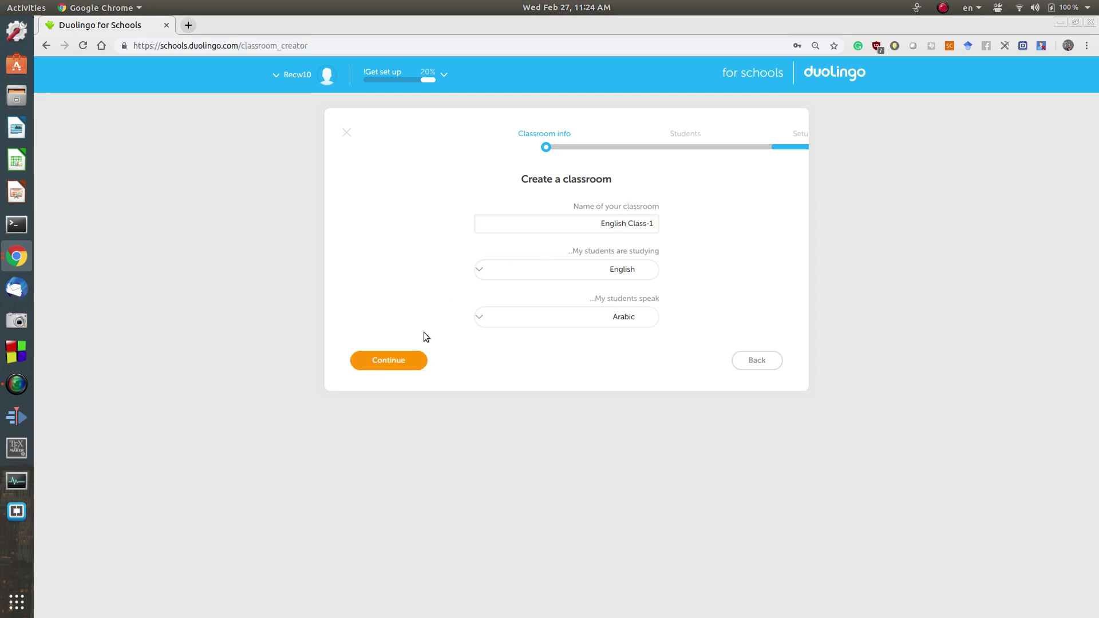
{"action": "left_click", "coordinate": [404, 354]}
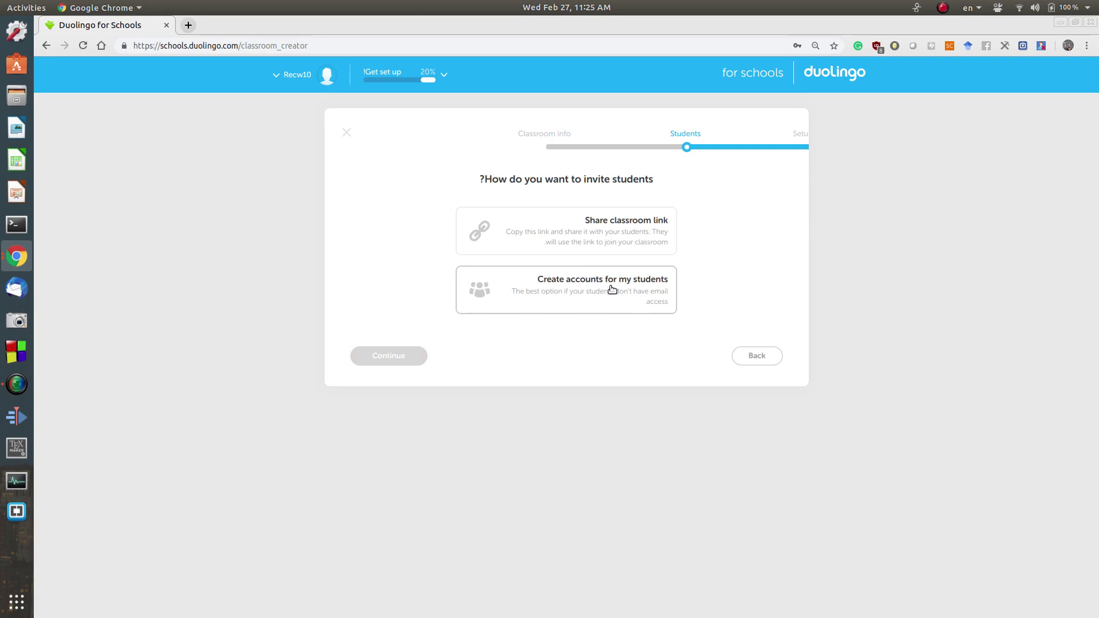
- Choose 'Share classroom link' as the student invite method and continue
{"action": "left_click", "coordinate": [609, 227]}
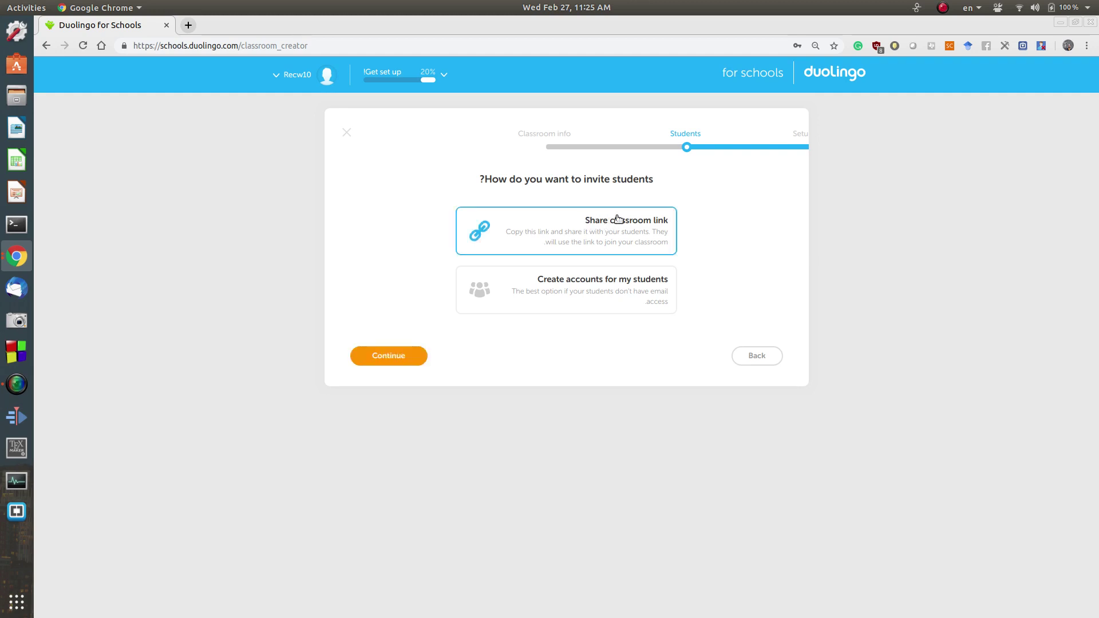
{"action": "left_click", "coordinate": [404, 357]}
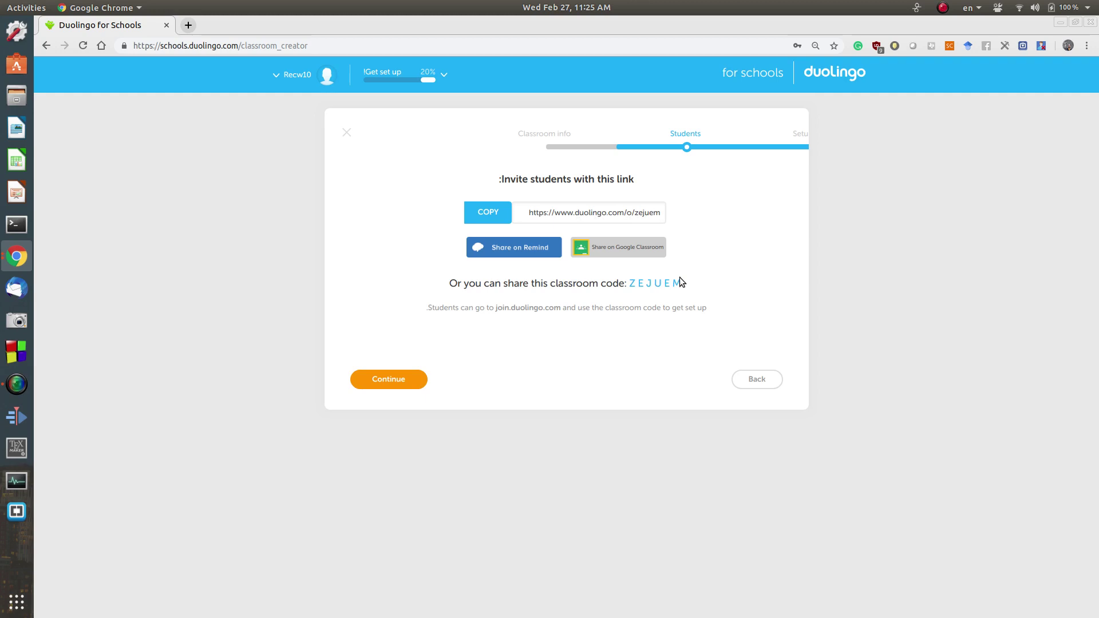
- Copy the classroom invite link and continue to the printable Setup instructions
{"action": "left_click", "coordinate": [487, 213]}
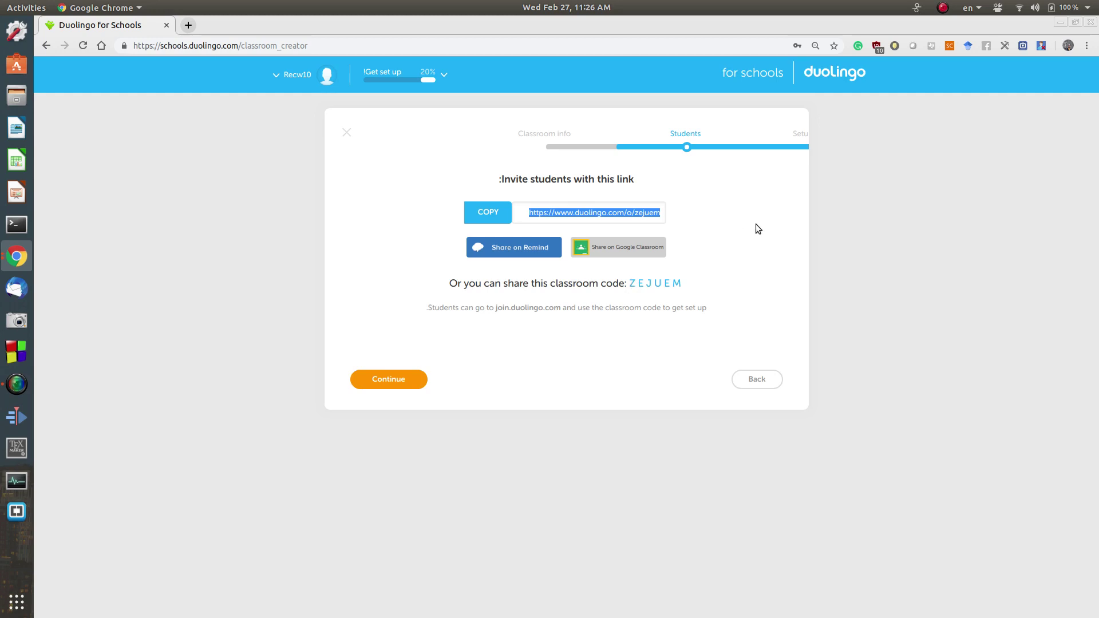
{"action": "left_click", "coordinate": [483, 216]}
{"action": "left_click", "coordinate": [395, 380]}
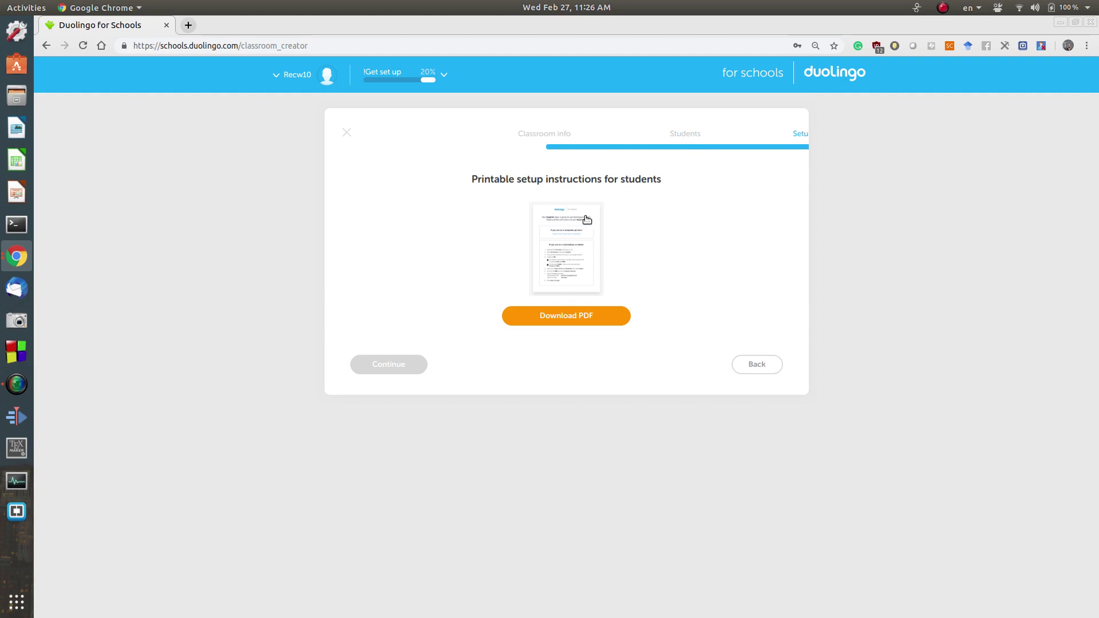
- Download the Duolingo_classroom setup instructions PDF and open it in a new tab
{"action": "left_click", "coordinate": [568, 321]}
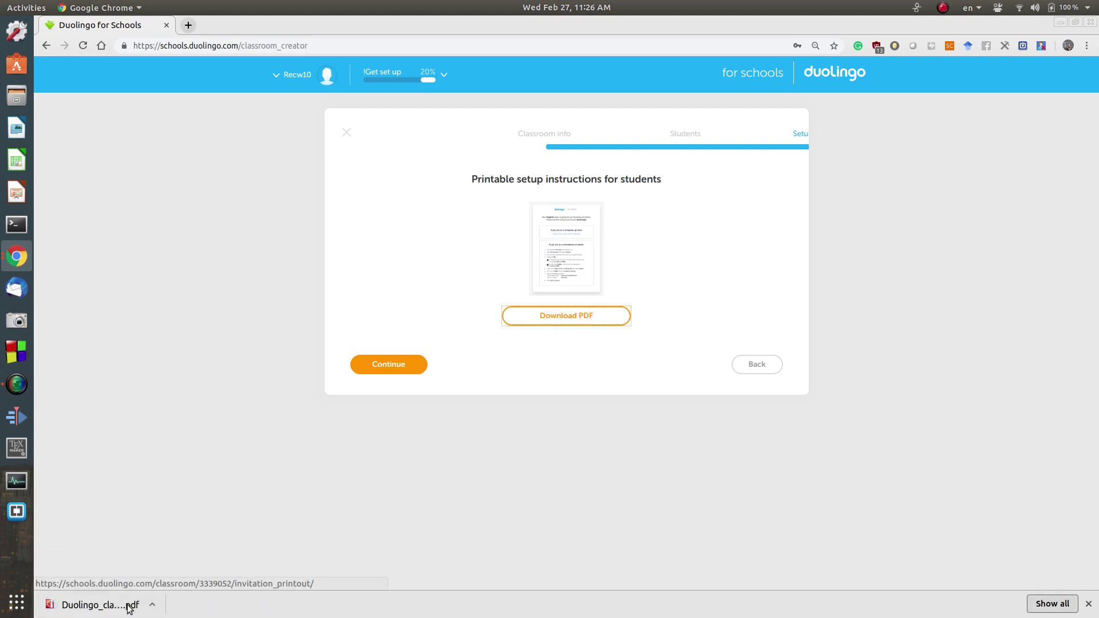
{"action": "left_click", "coordinate": [97, 607]}
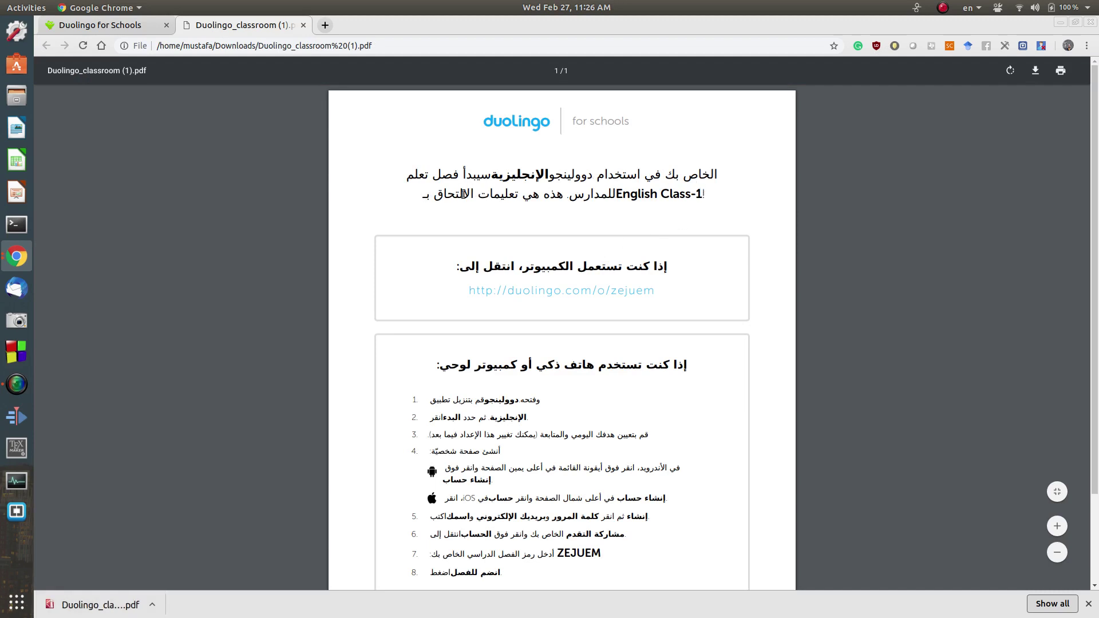
- Read through the setup PDF, select the class code in step 7, then close the PDF tab
{"action": "scroll", "coordinate": [657, 213], "scroll_direction": "down", "scroll_amount": 2}
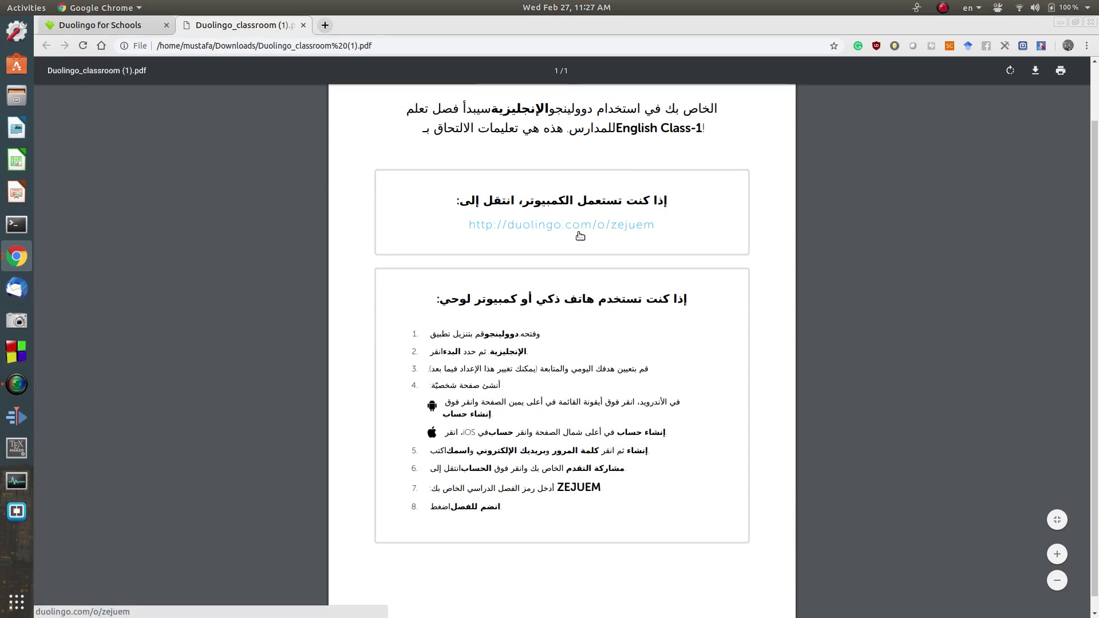
{"action": "scroll", "coordinate": [705, 244], "scroll_direction": "down", "scroll_amount": 1}
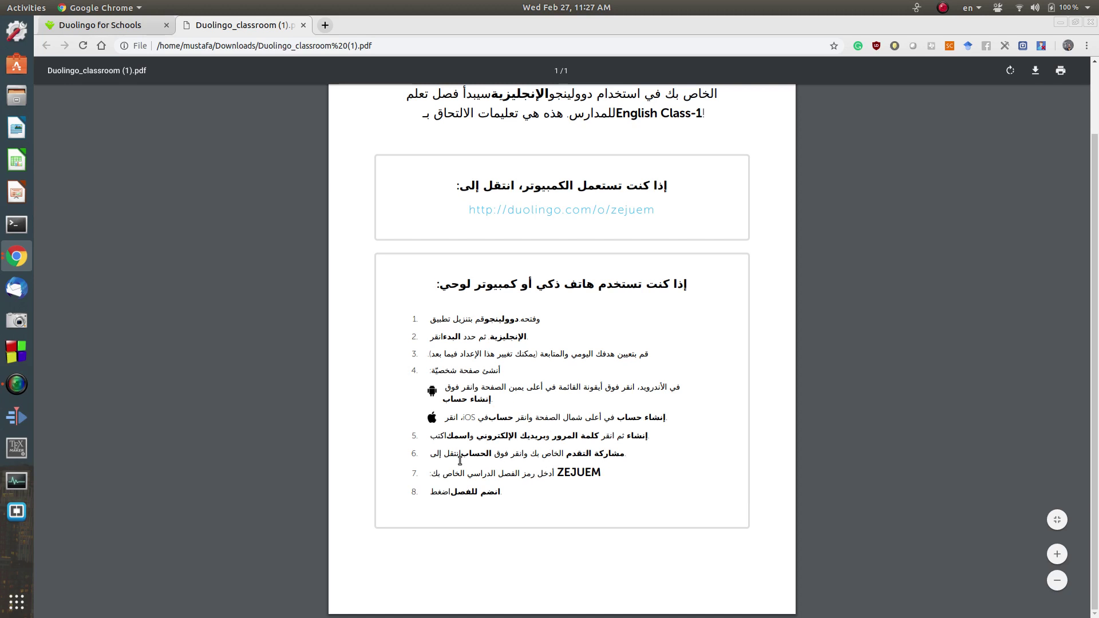
{"action": "double_click", "coordinate": [576, 473]}
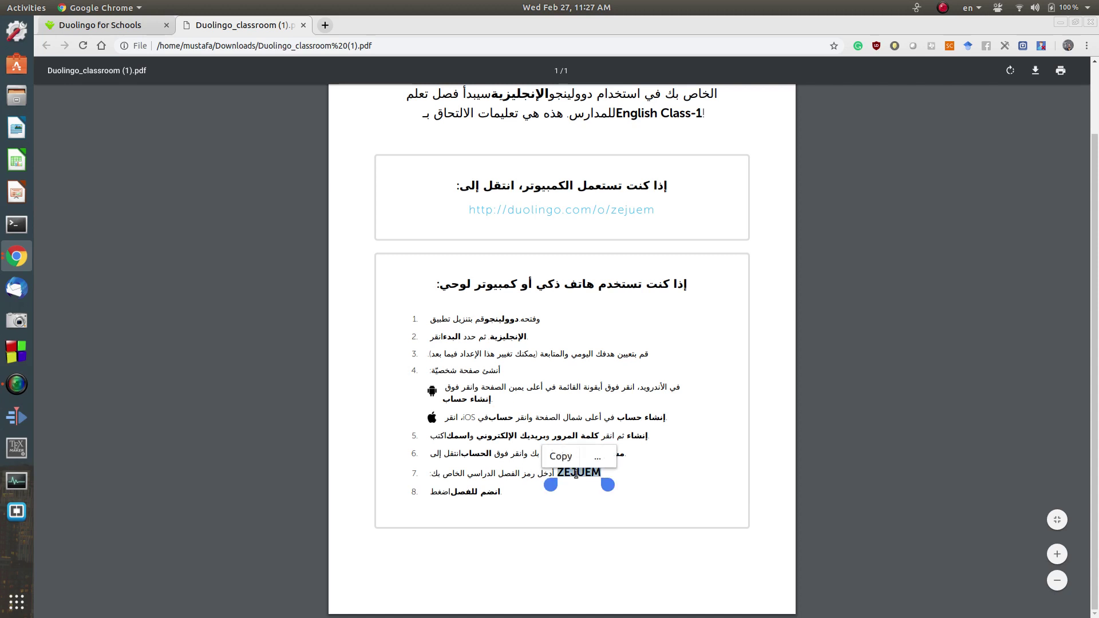
{"action": "left_click", "coordinate": [576, 473]}
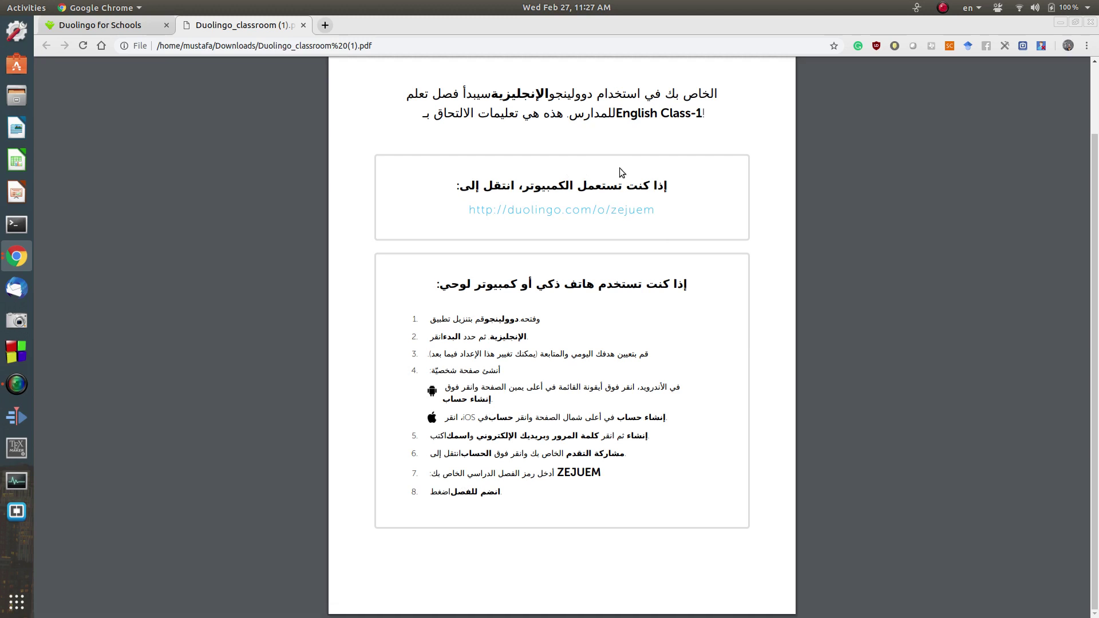
{"action": "left_click", "coordinate": [304, 25]}
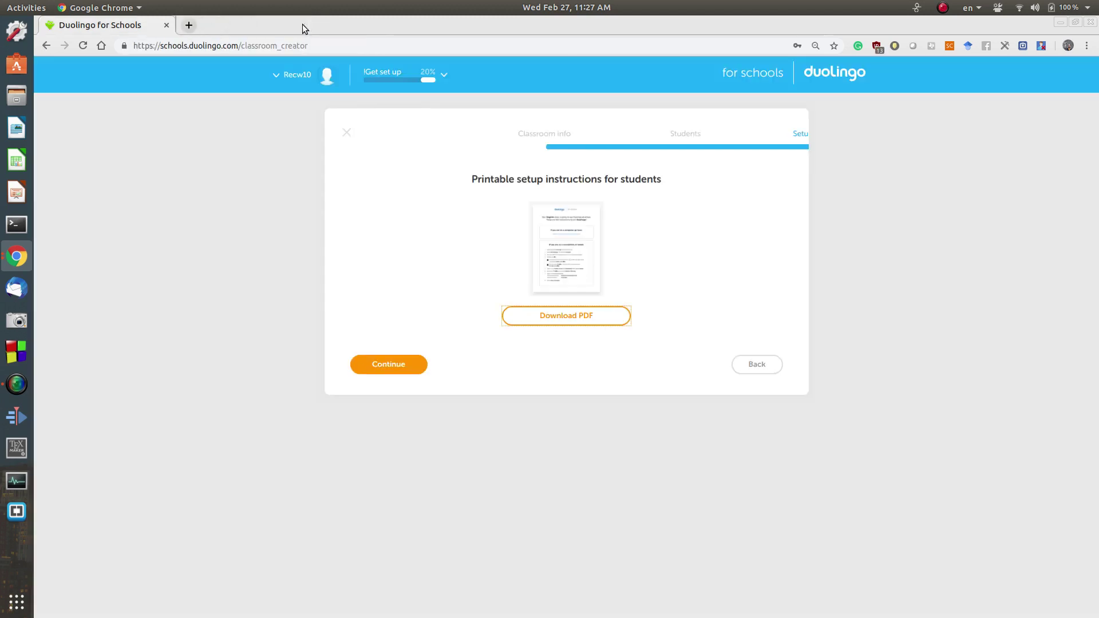
- Finish the wizard and open Browse course content from the Get set up checklist
{"action": "left_click", "coordinate": [386, 365]}
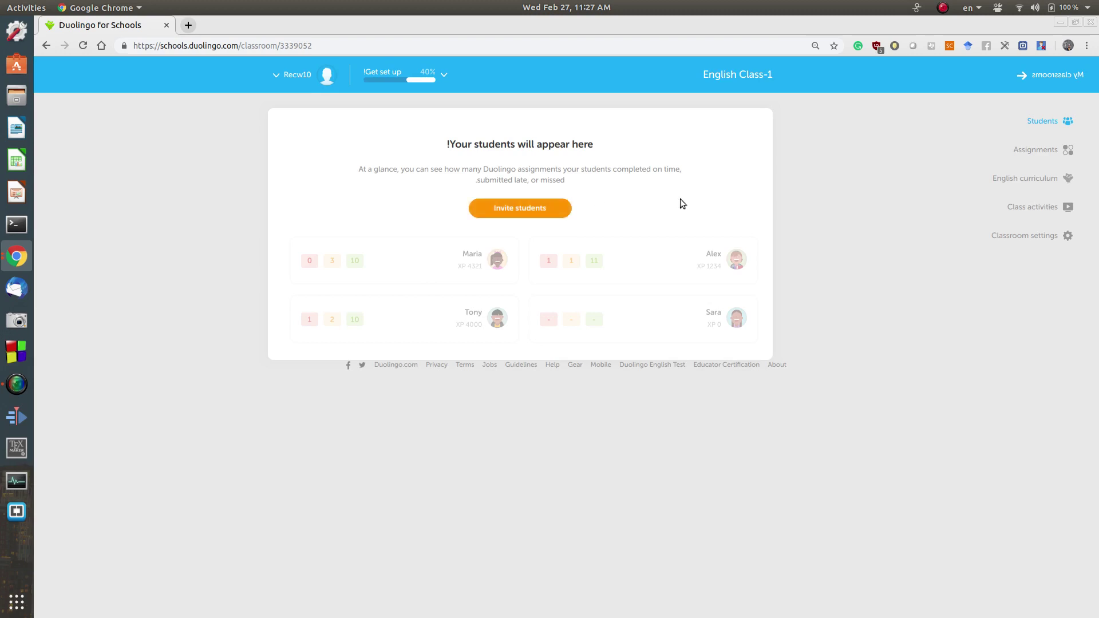
{"action": "left_click", "coordinate": [445, 74]}
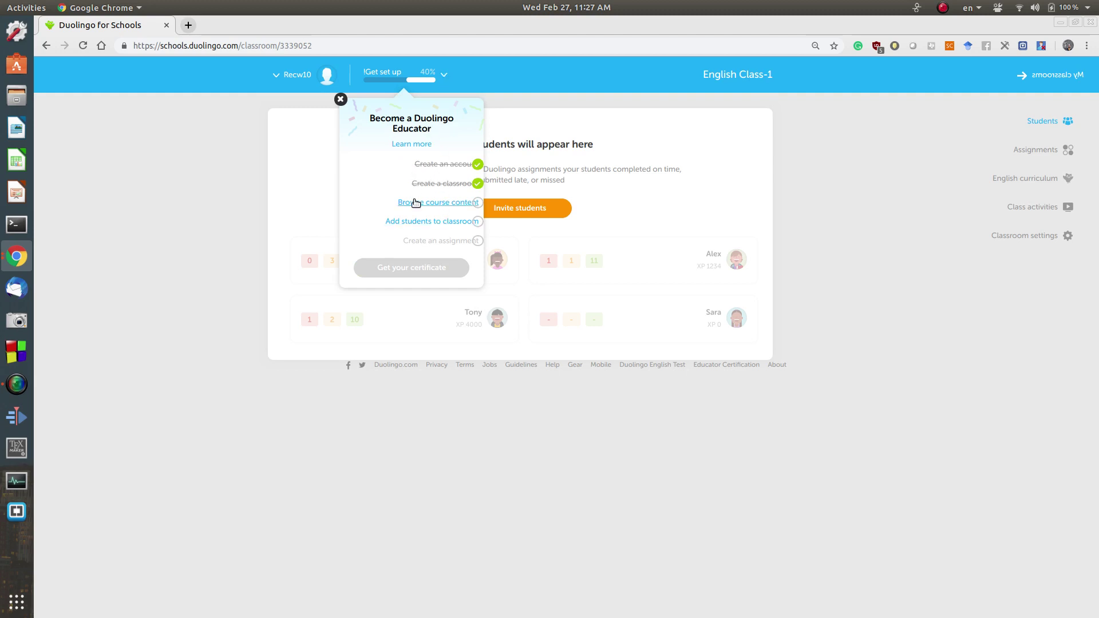
{"action": "left_click", "coordinate": [442, 203]}
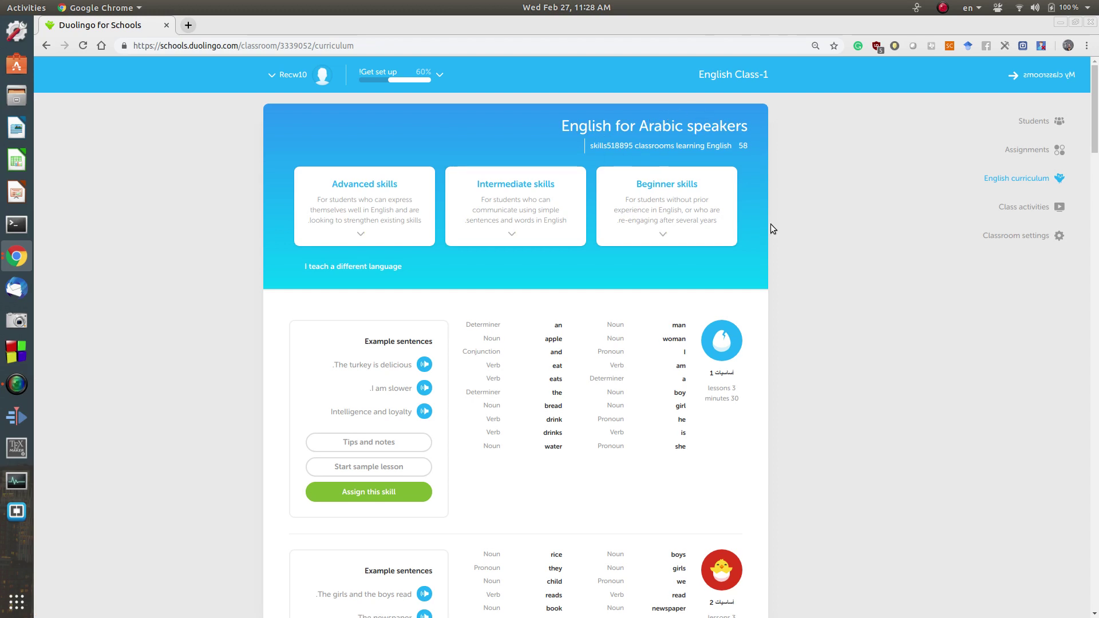
- Browse the curriculum skills and start assigning the first basics skill to English Class-1
{"action": "scroll", "coordinate": [807, 302], "scroll_direction": "down", "scroll_amount": 2}
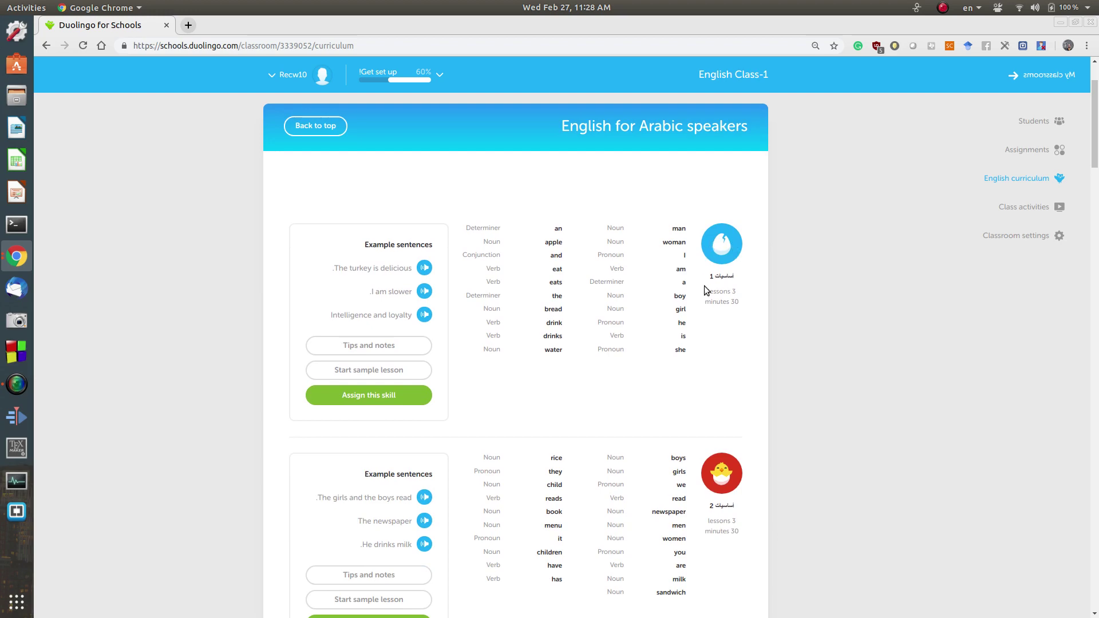
{"action": "scroll", "coordinate": [740, 271], "scroll_direction": "down", "scroll_amount": 8}
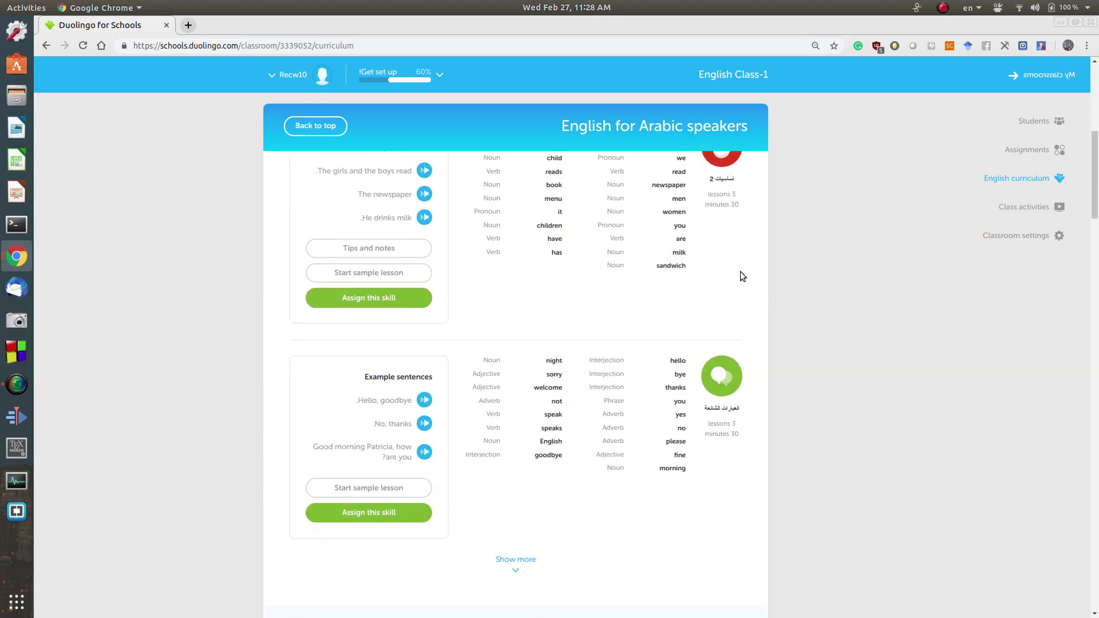
{"action": "scroll", "coordinate": [740, 272], "scroll_direction": "down", "scroll_amount": 3}
{"action": "scroll", "coordinate": [740, 271], "scroll_direction": "up", "scroll_amount": 15}
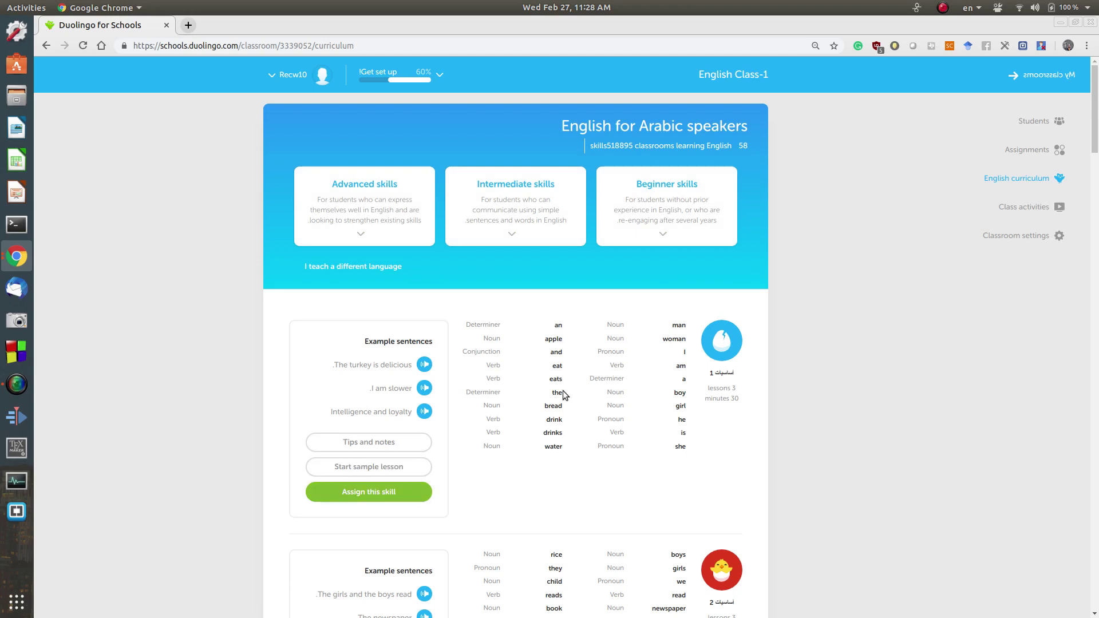
{"action": "left_click", "coordinate": [368, 490]}
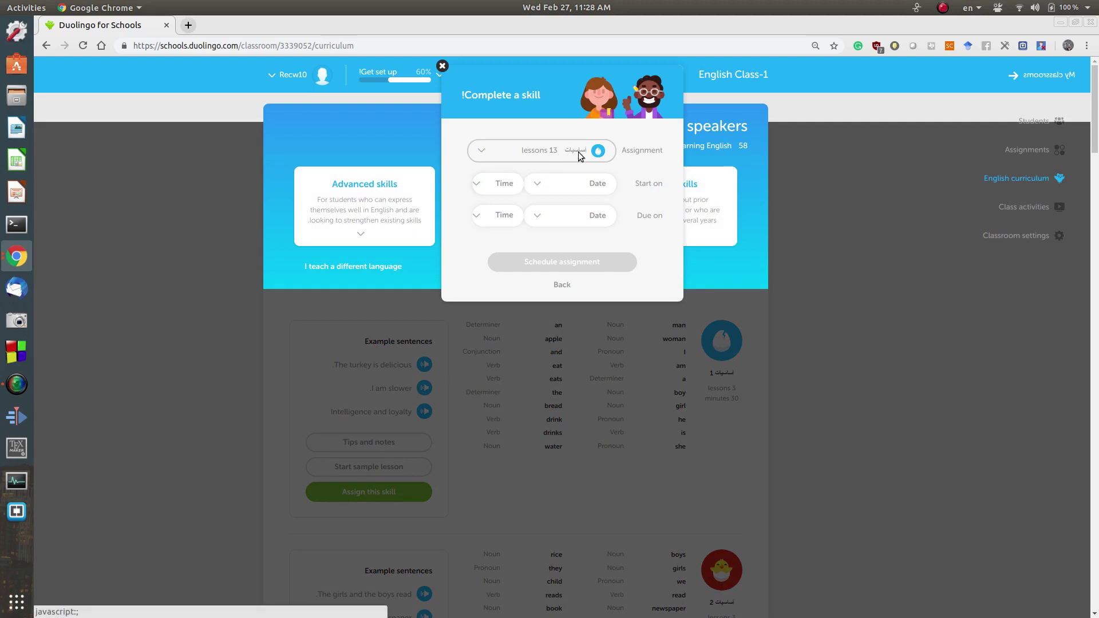
- Set the skill assignment to start on 2019/02/27 at 11am
{"action": "left_click", "coordinate": [568, 189]}
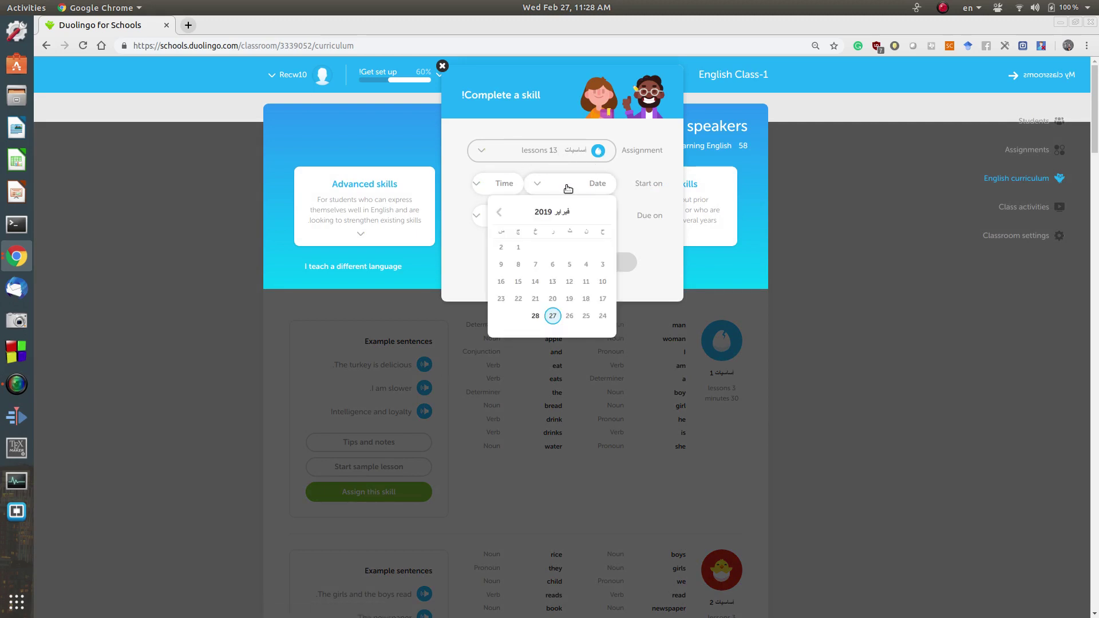
{"action": "left_click", "coordinate": [551, 316]}
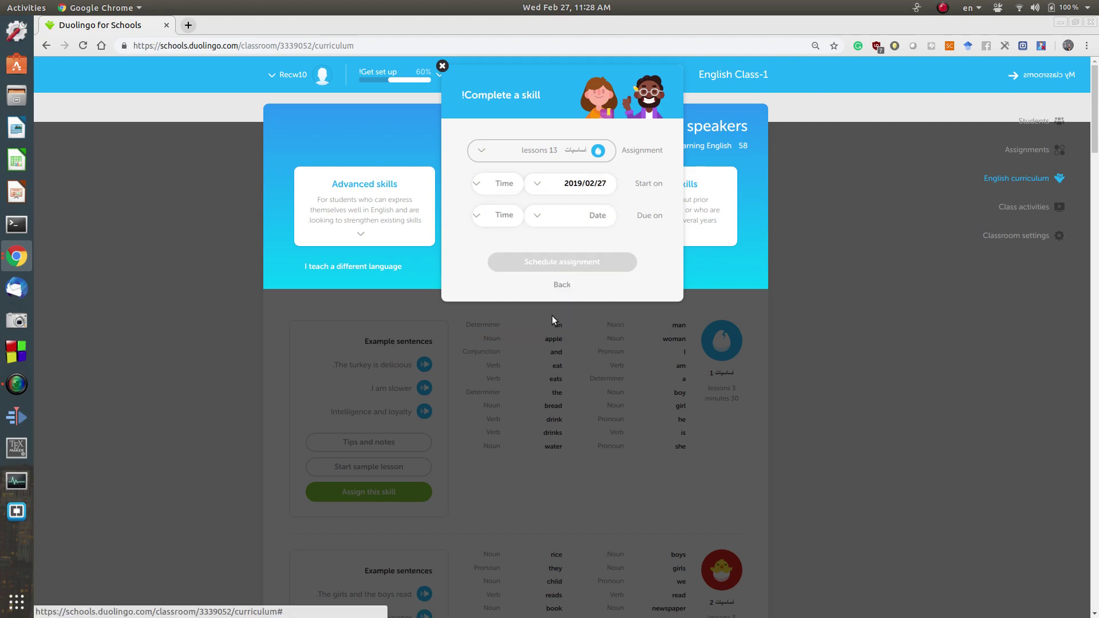
{"action": "left_click", "coordinate": [486, 188]}
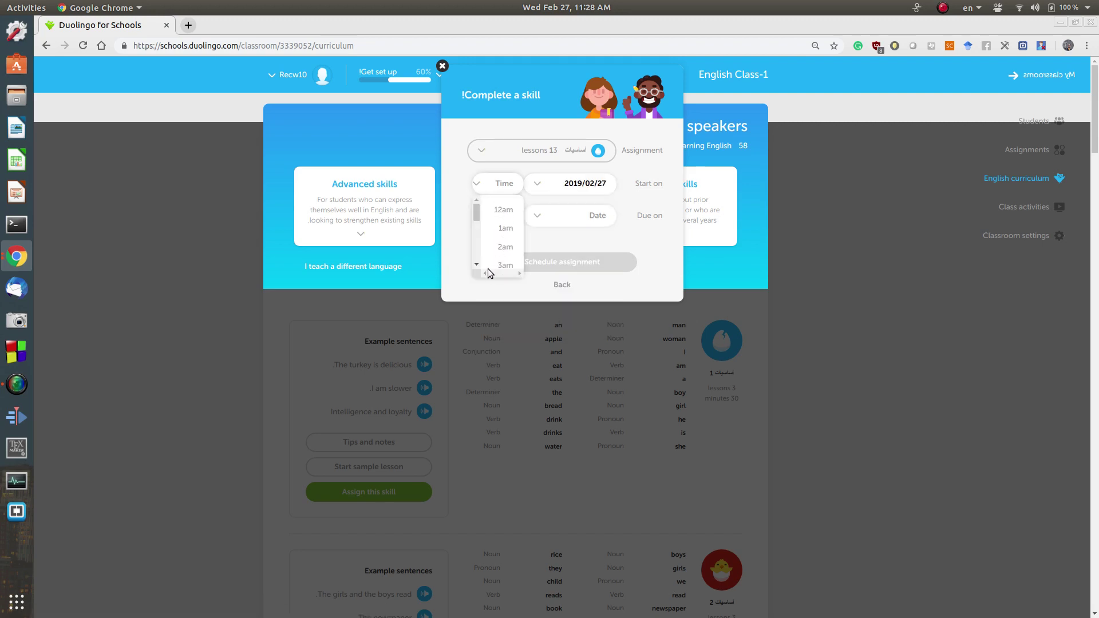
{"action": "scroll", "coordinate": [478, 264], "scroll_direction": "down", "scroll_amount": 5}
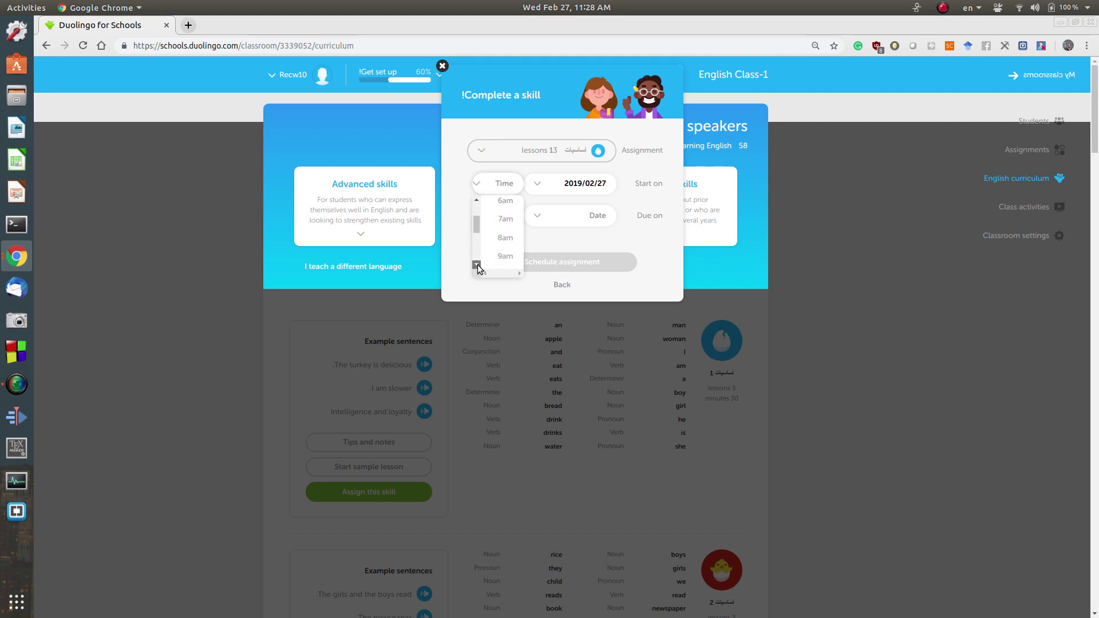
{"action": "scroll", "coordinate": [478, 264], "scroll_direction": "down", "scroll_amount": 3}
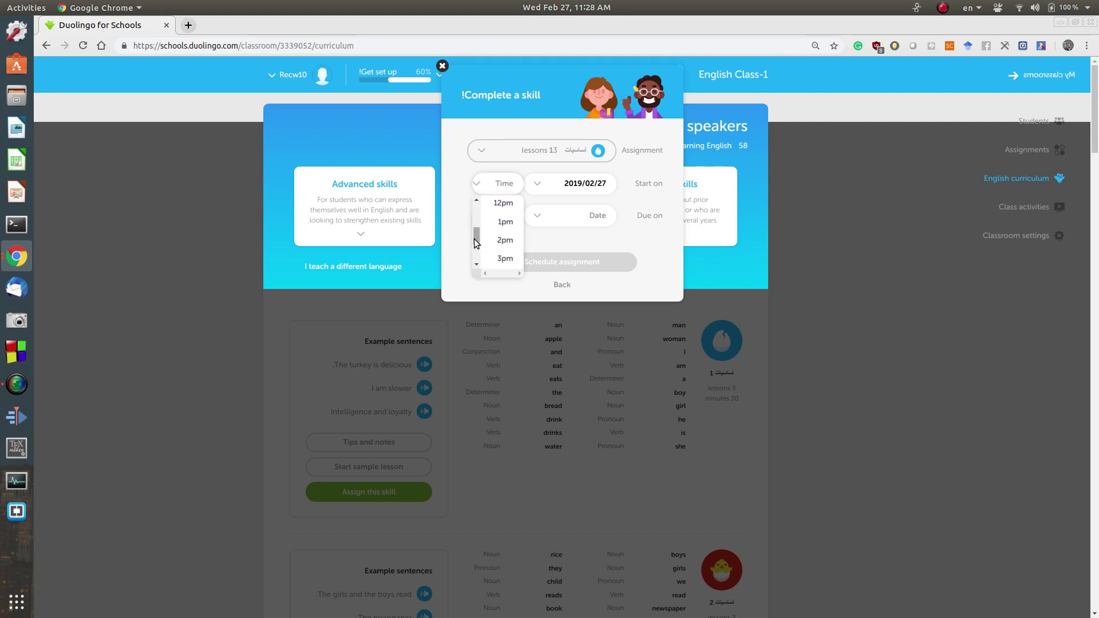
{"action": "left_click_drag", "start_coordinate": [476, 242], "coordinate": [479, 240]}
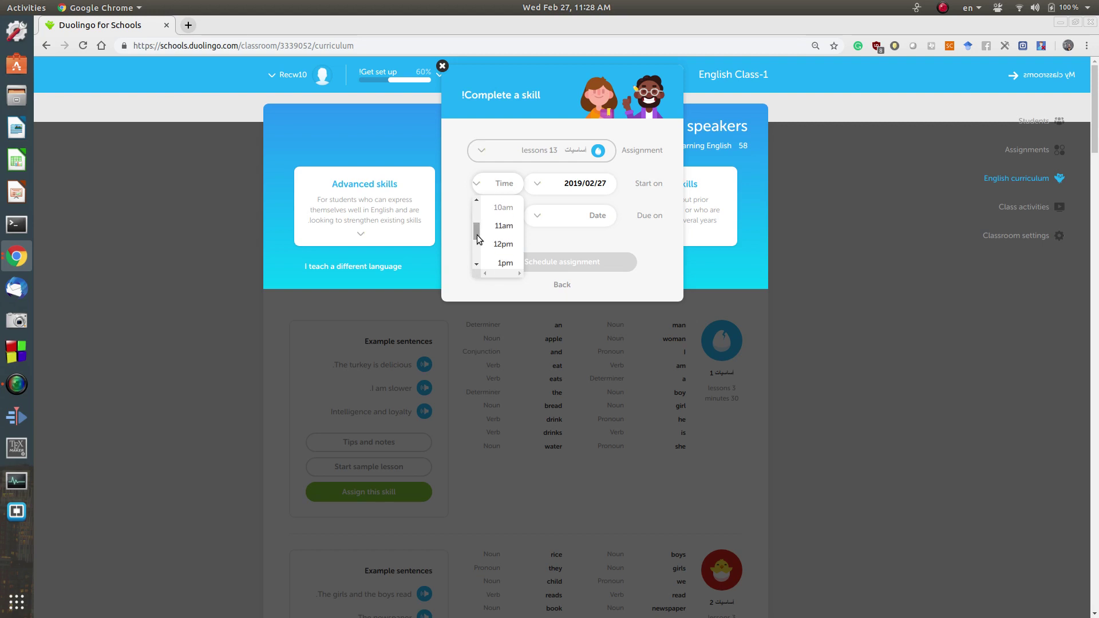
{"action": "left_click", "coordinate": [512, 226]}
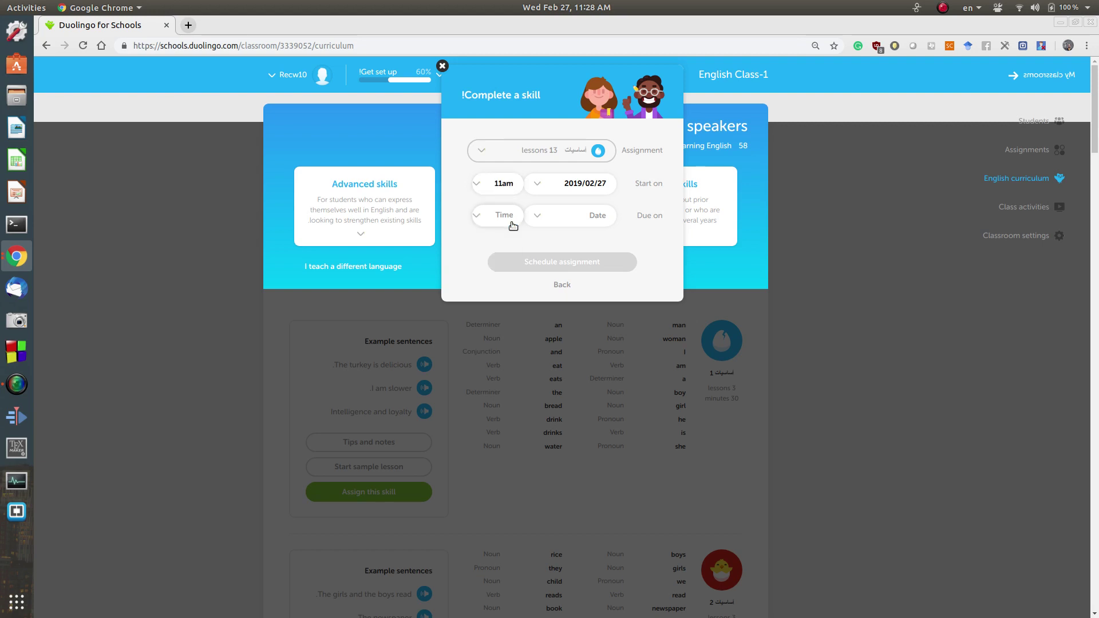
- Set the due date to 2019/03/13 at 12am and schedule the assignment
{"action": "left_click", "coordinate": [569, 218]}
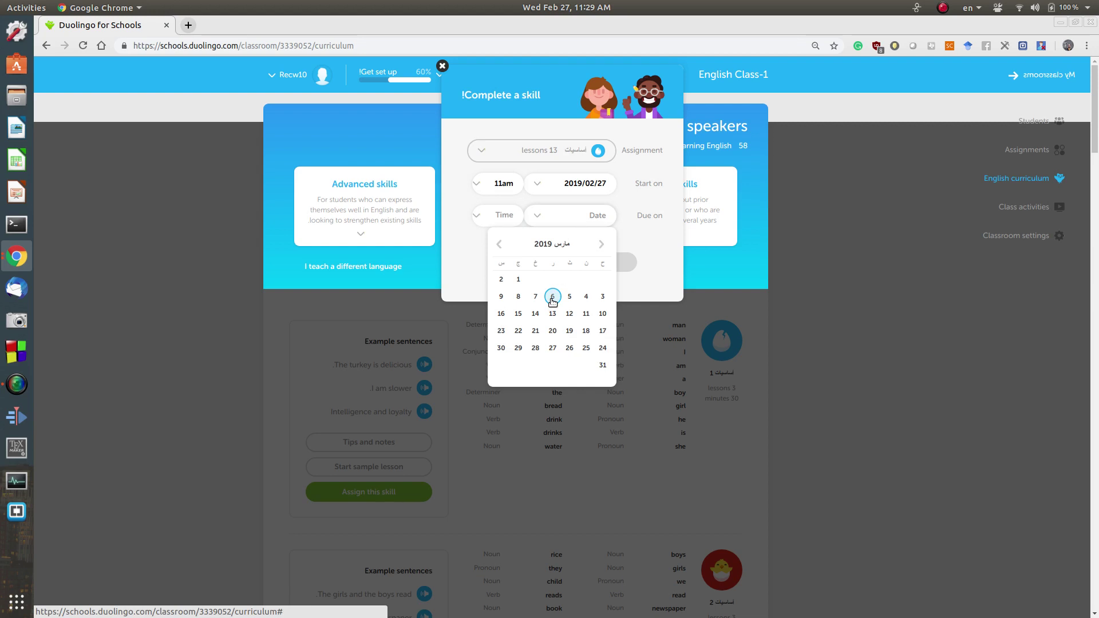
{"action": "left_click", "coordinate": [552, 318]}
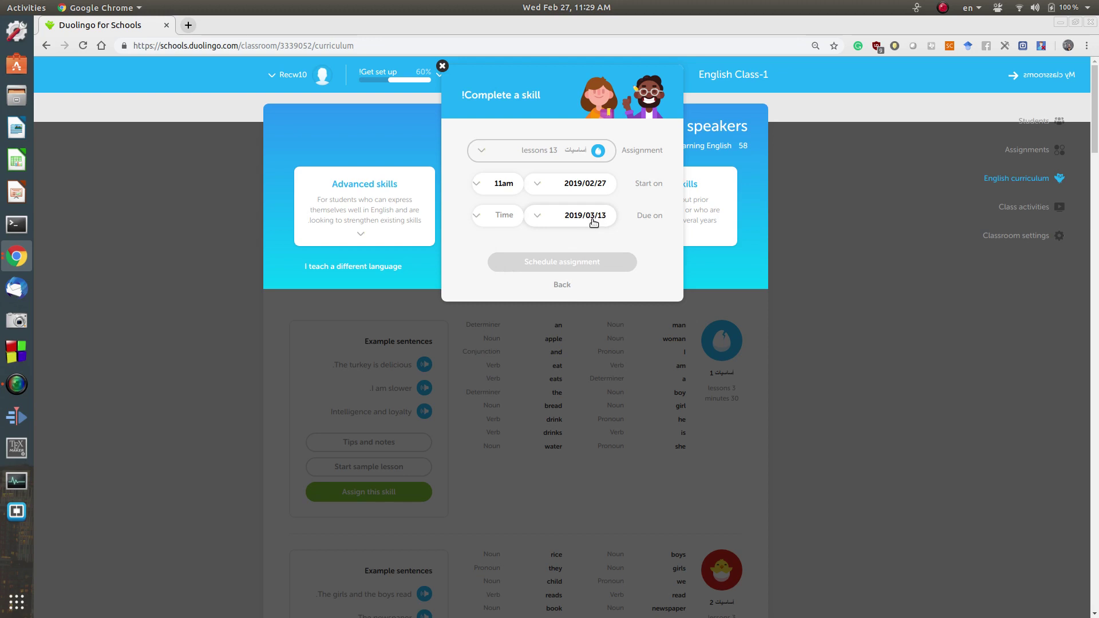
{"action": "left_click", "coordinate": [494, 217]}
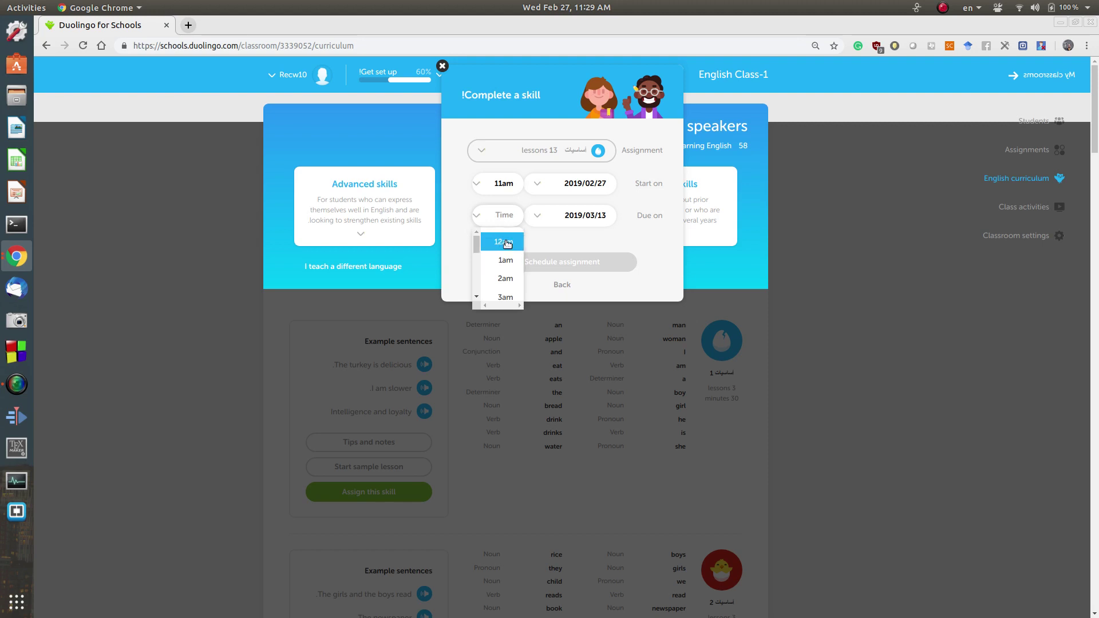
{"action": "left_click", "coordinate": [504, 240]}
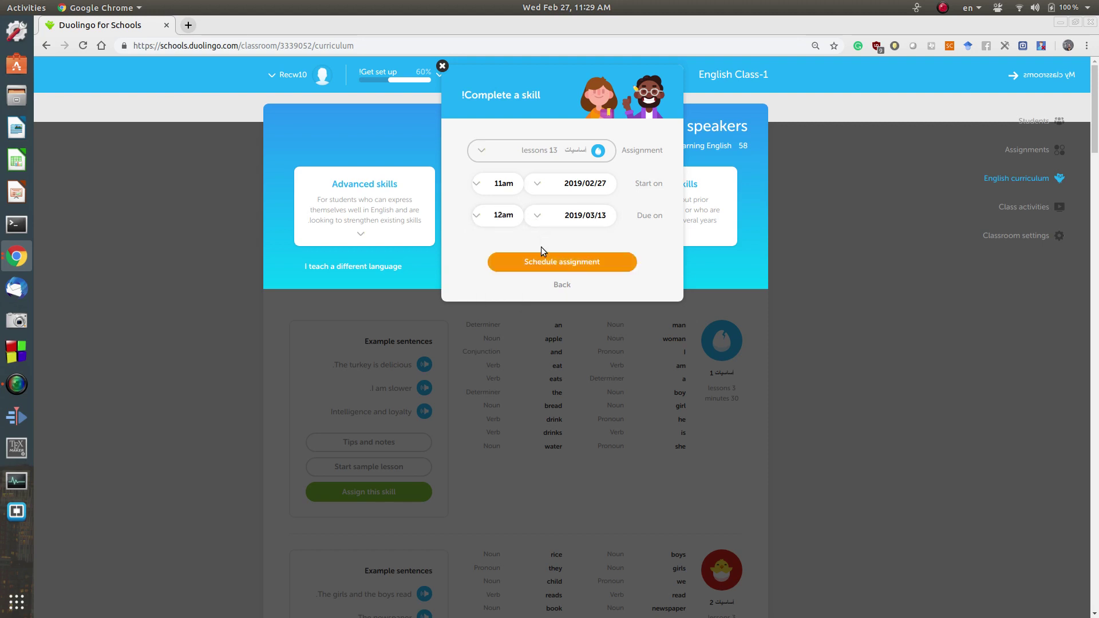
{"action": "left_click", "coordinate": [572, 265]}
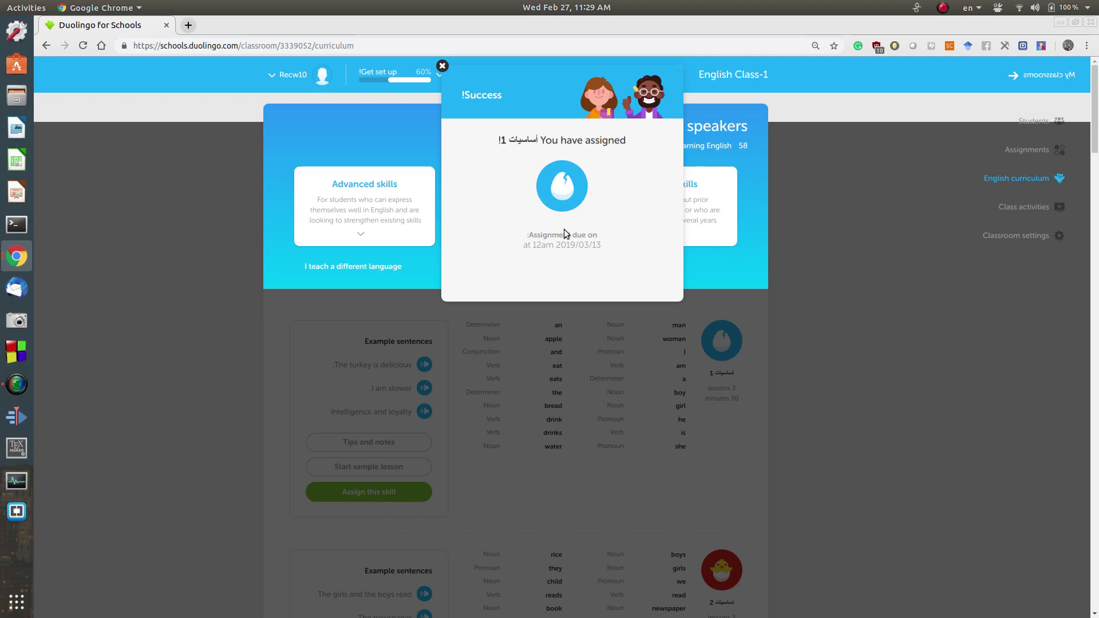
- Dismiss the assignment success message and choose 'Add students to classroom' from the certificate checklist
{"action": "left_click", "coordinate": [820, 288]}
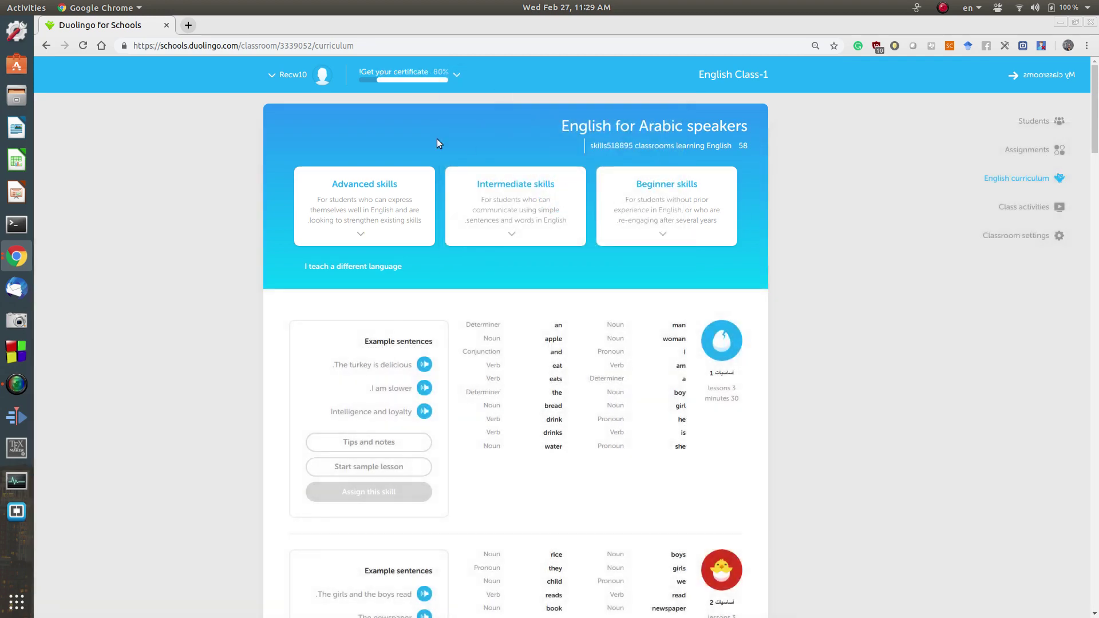
{"action": "scroll", "coordinate": [808, 327], "scroll_direction": "down", "scroll_amount": 3}
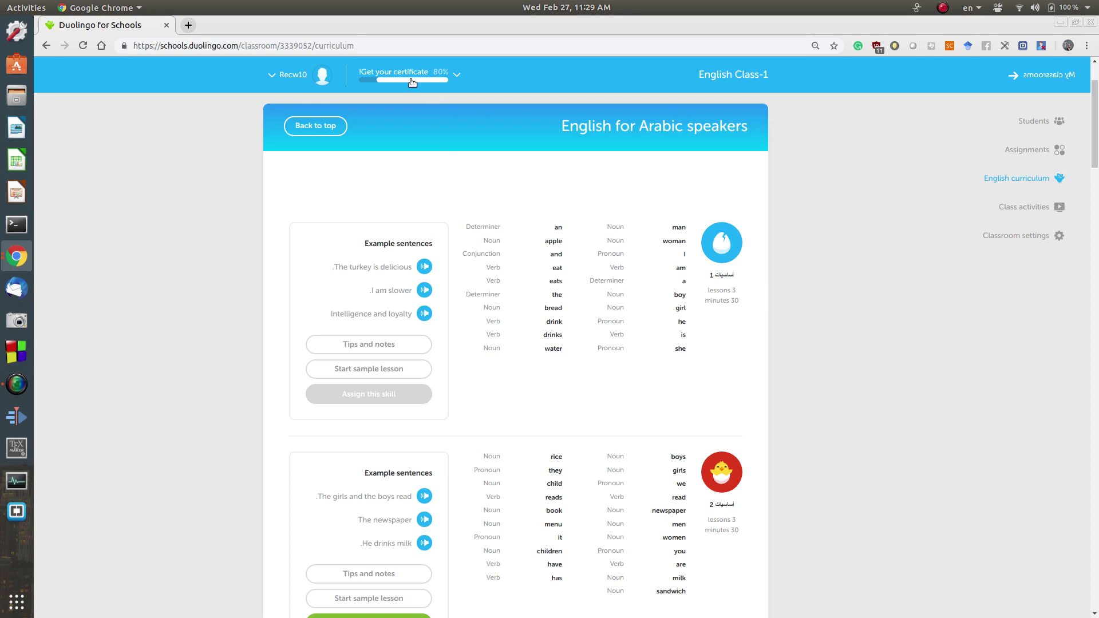
{"action": "left_click", "coordinate": [446, 75]}
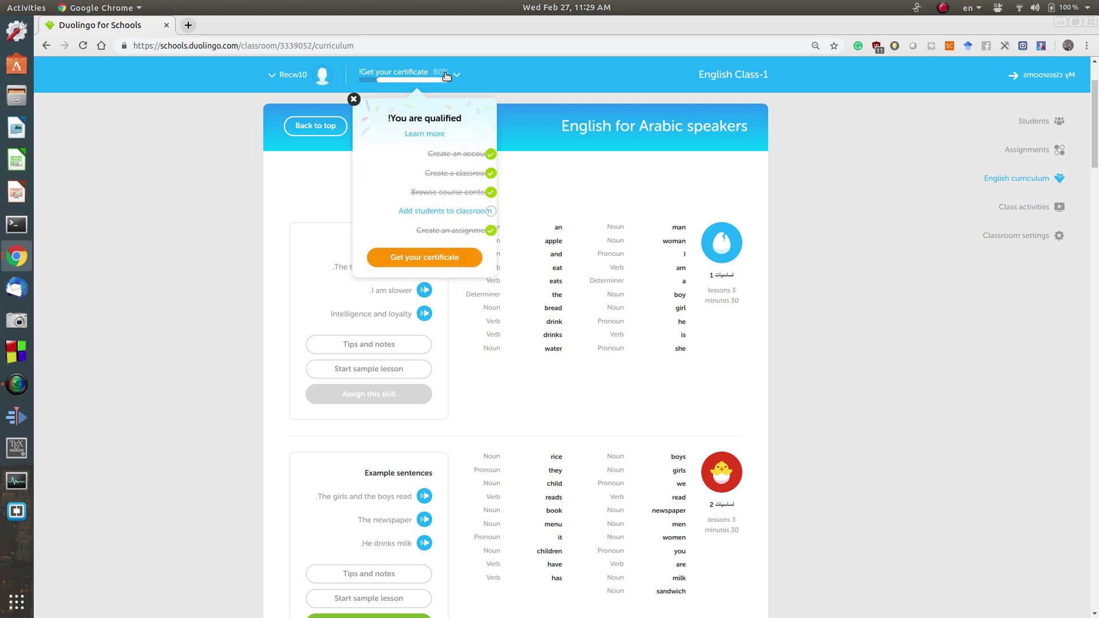
{"action": "left_click", "coordinate": [459, 212]}
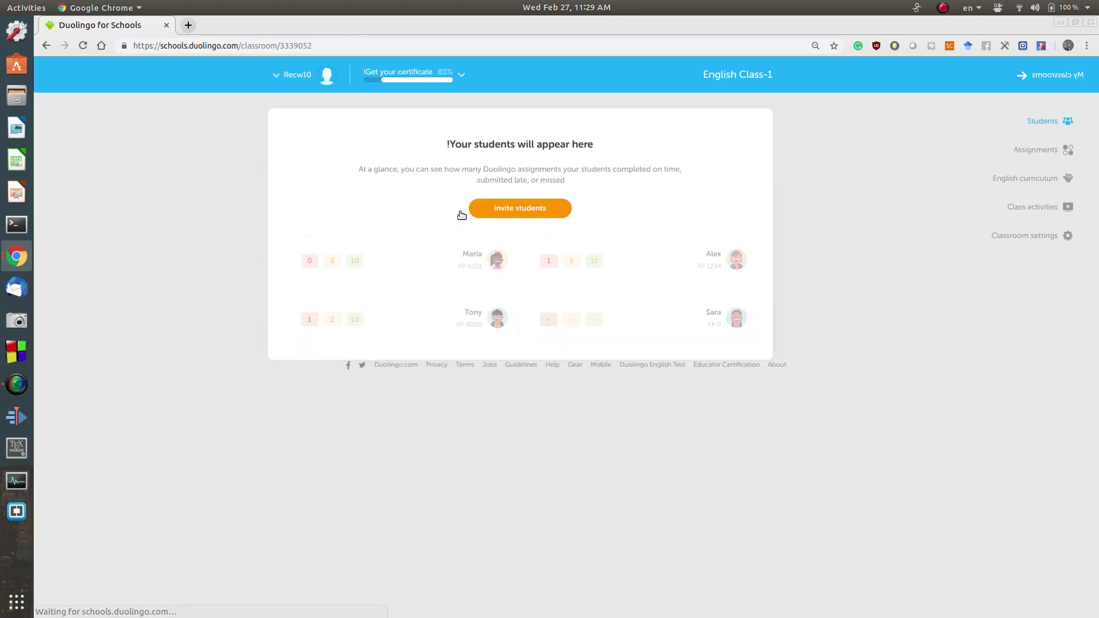
- Invite students via Share classroom link, continue through both steps, then request the educator certificate
{"action": "left_click", "coordinate": [522, 214]}
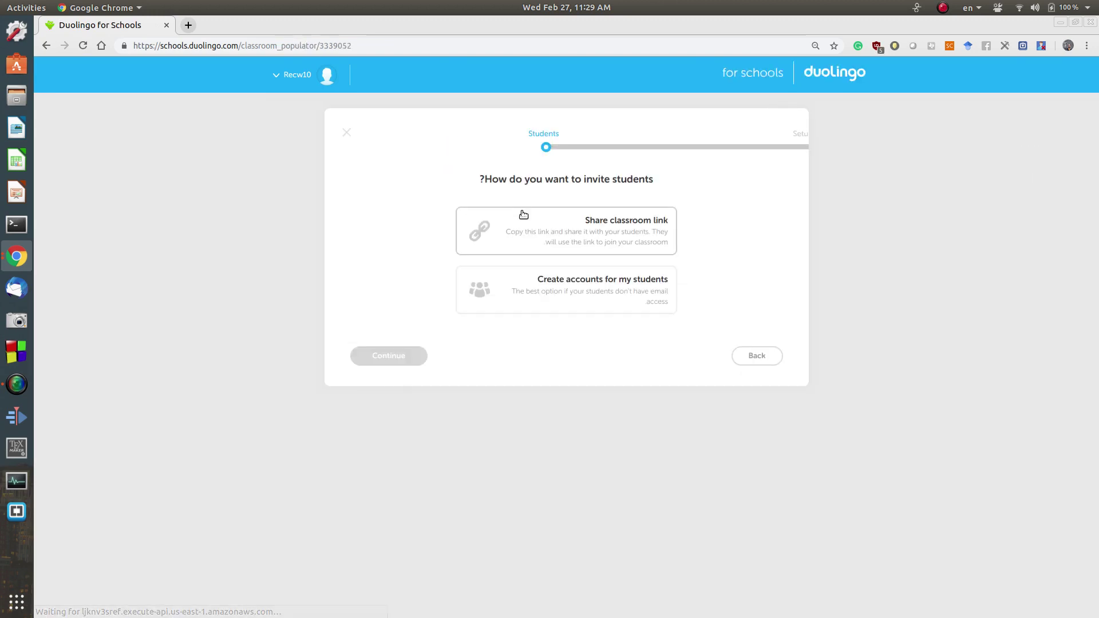
{"action": "left_click", "coordinate": [612, 222]}
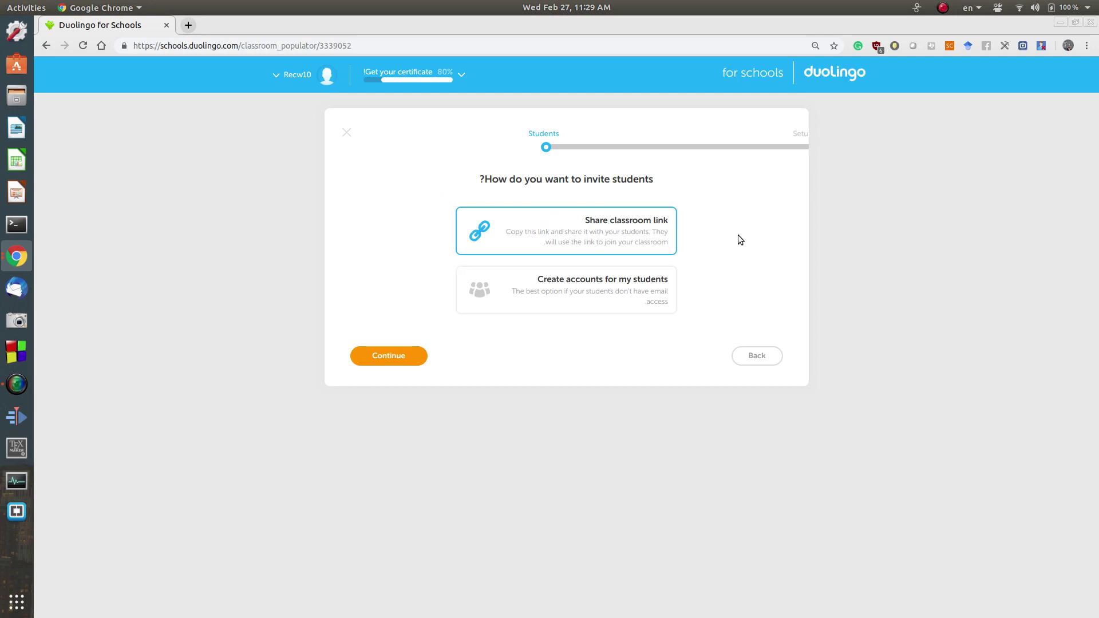
{"action": "left_click", "coordinate": [391, 355]}
{"action": "left_click", "coordinate": [391, 379]}
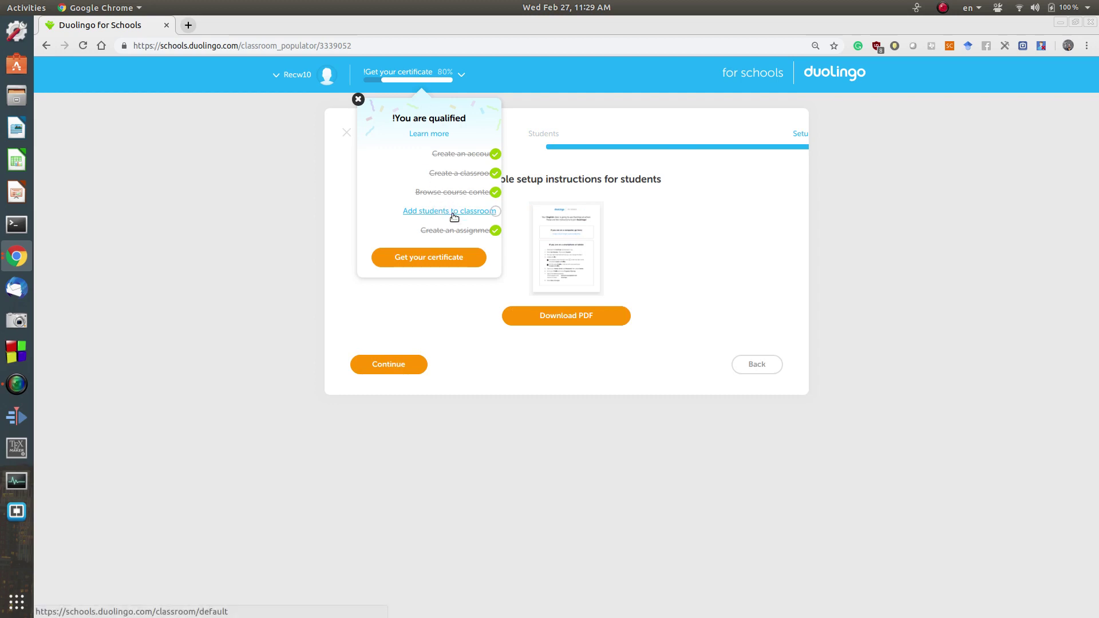
{"action": "left_click", "coordinate": [448, 261]}
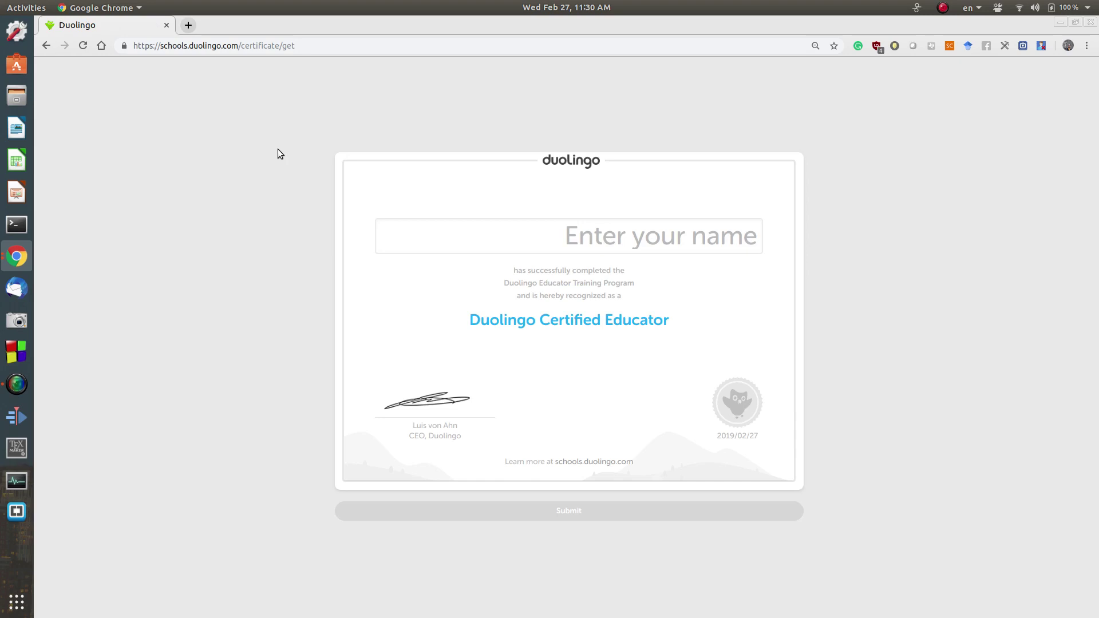
- Reopen the certificate page from the checklist, enter the teacher's full name, and submit it
{"action": "left_click", "coordinate": [46, 46]}
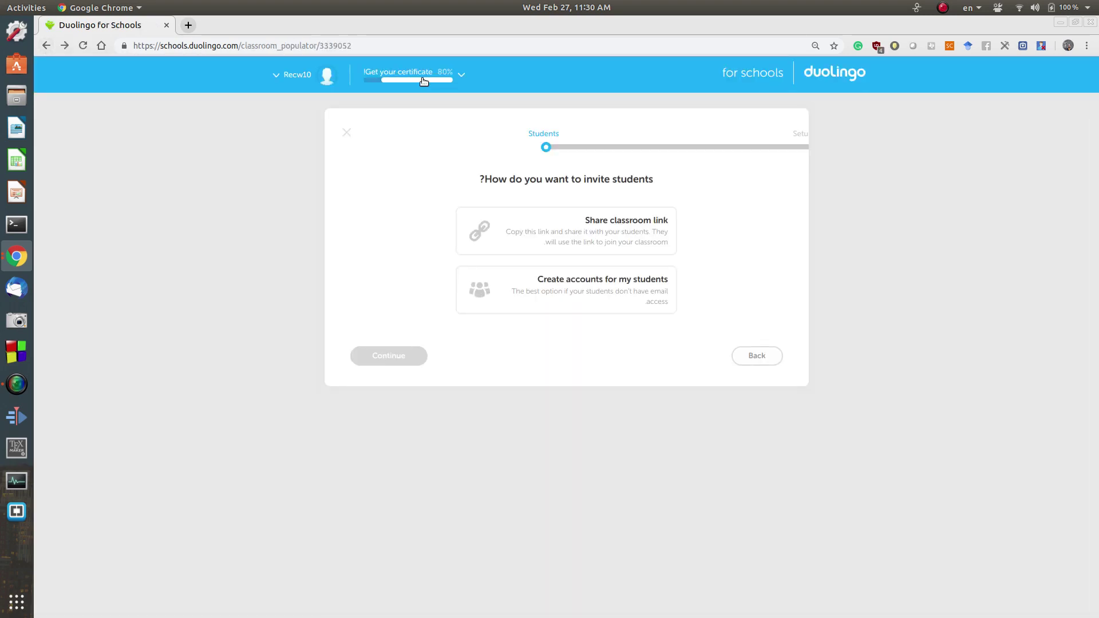
{"action": "left_click", "coordinate": [424, 80]}
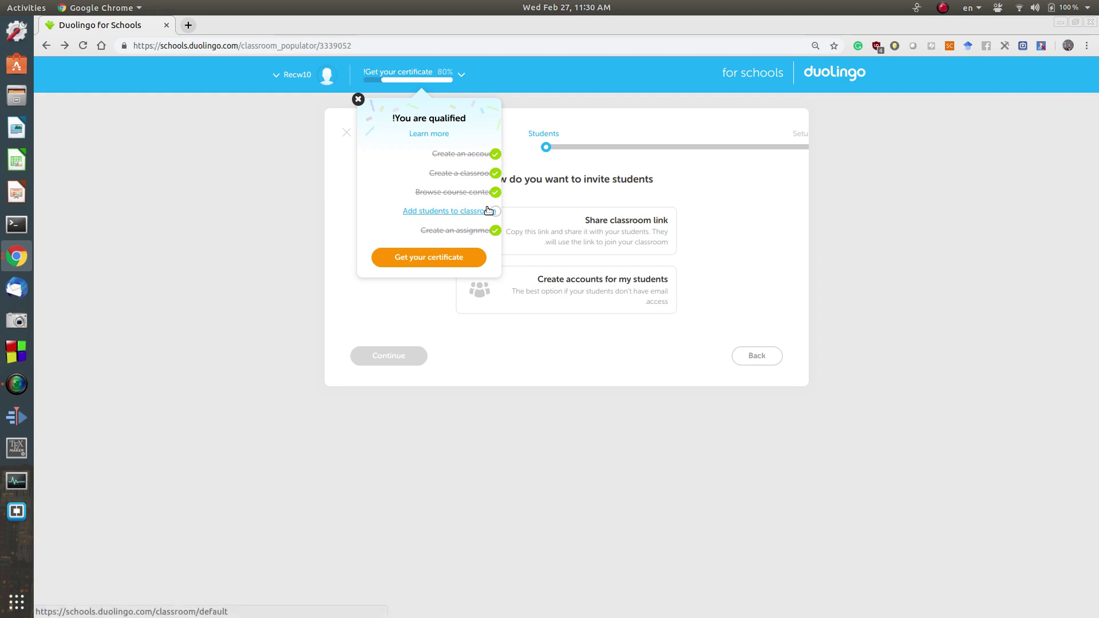
{"action": "left_click", "coordinate": [427, 259]}
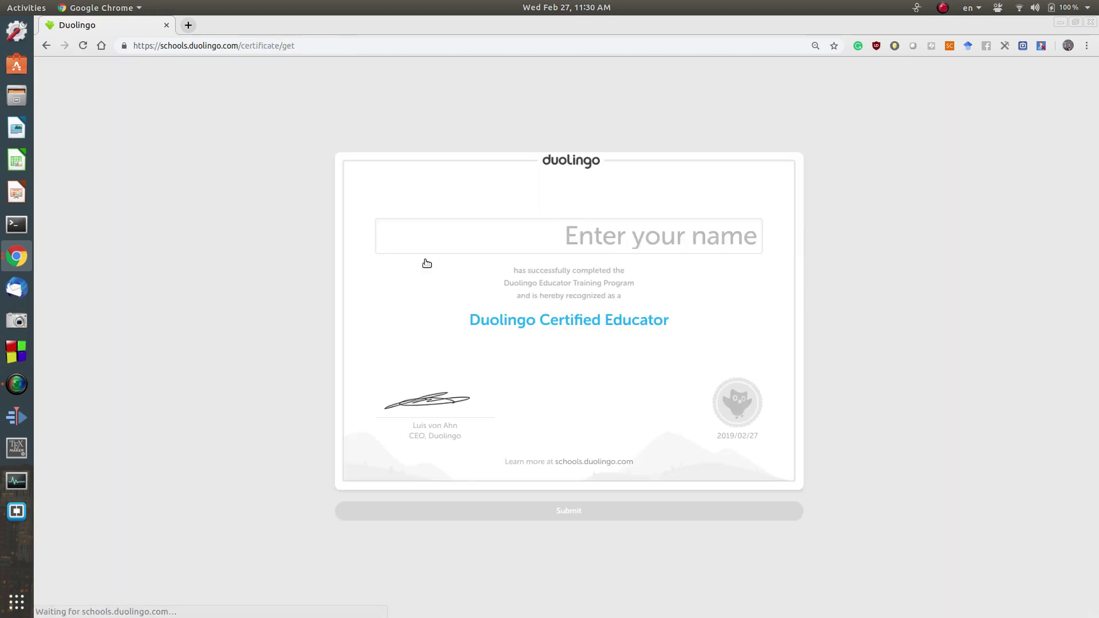
{"action": "left_click", "coordinate": [585, 235]}
{"action": "type", "text": "Mu"}
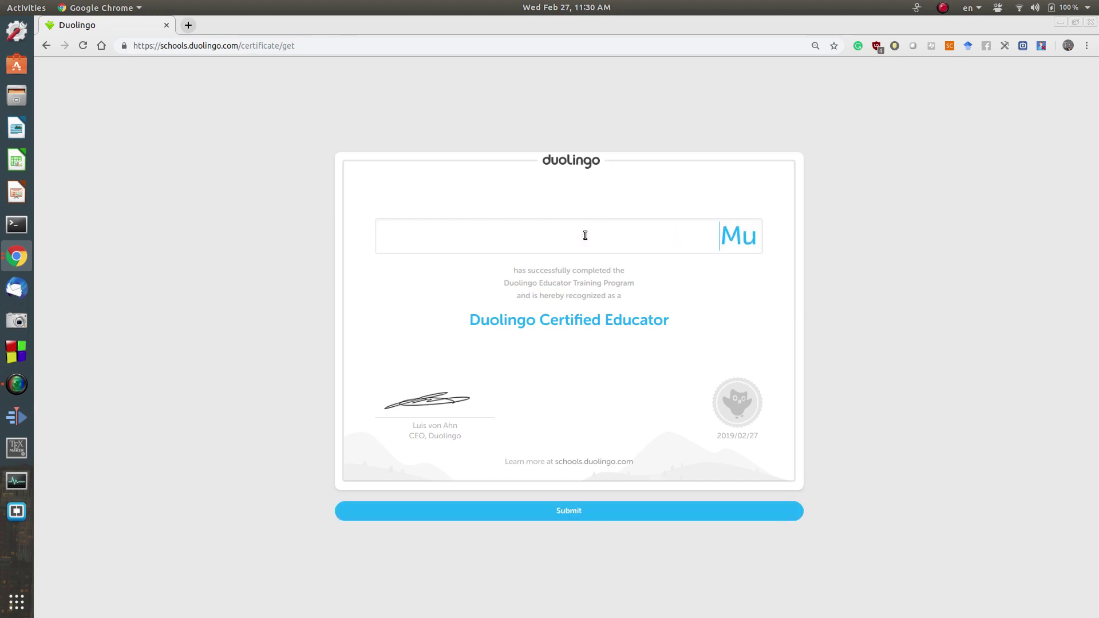
{"action": "type", "text": "stafa Sadiq"}
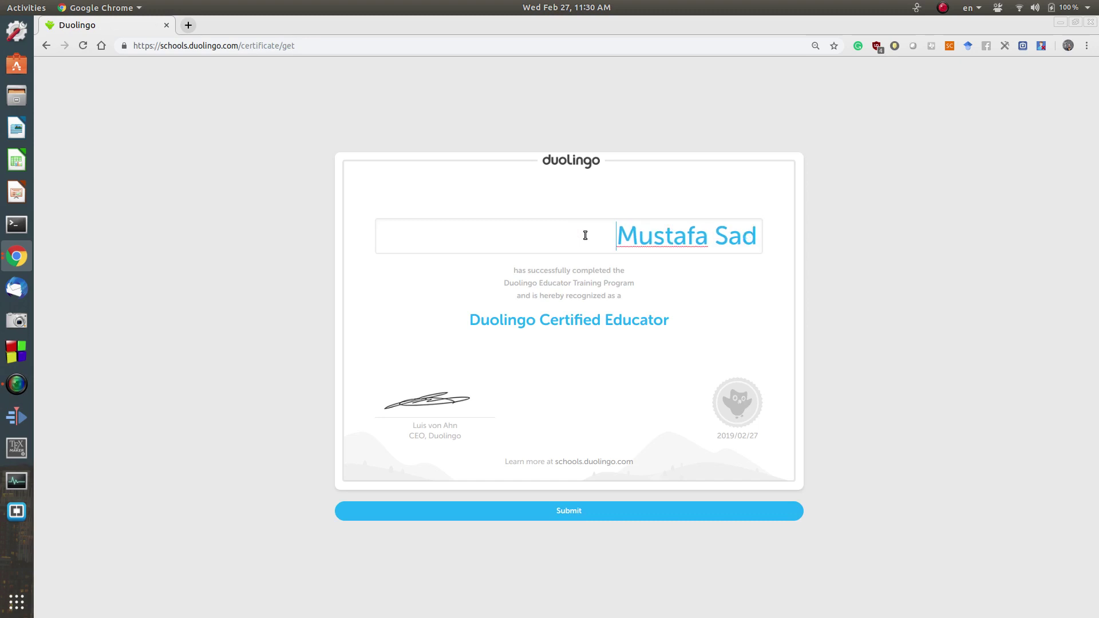
{"action": "left_click", "coordinate": [568, 511]}
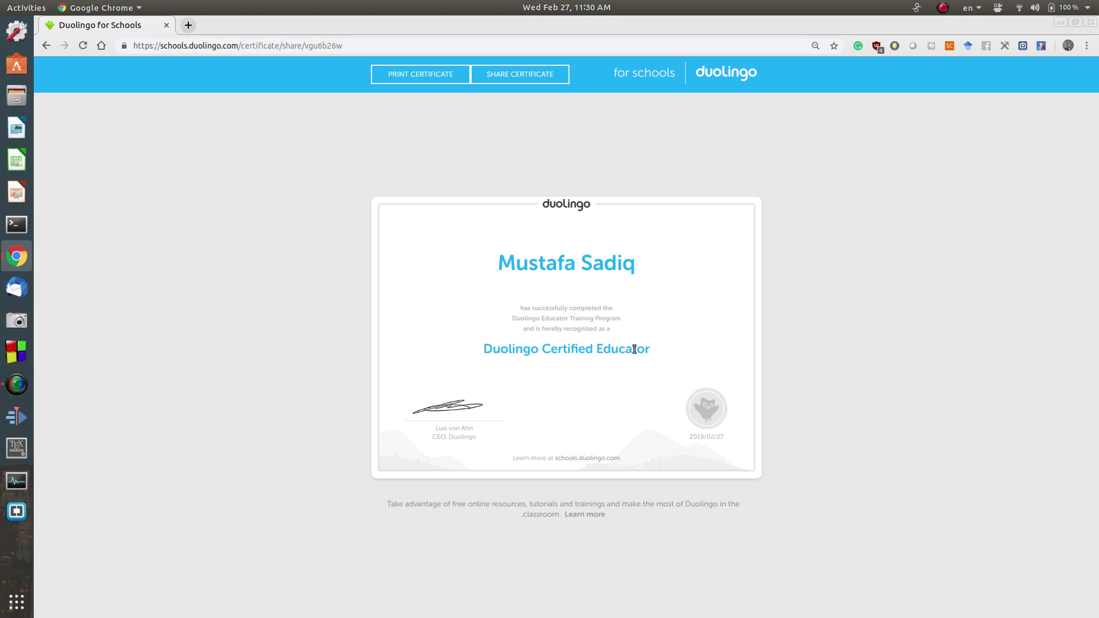
- Open the printable PDF certificate, then return to the classrooms list via the 'for schools' link
{"action": "left_click", "coordinate": [407, 80]}
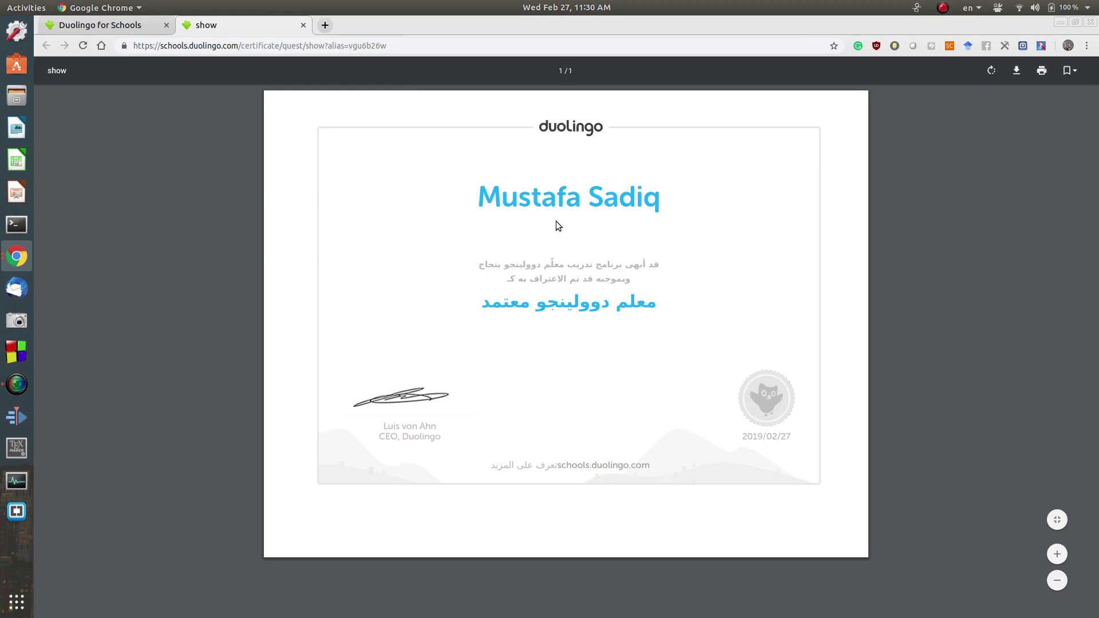
{"action": "left_click", "coordinate": [118, 26]}
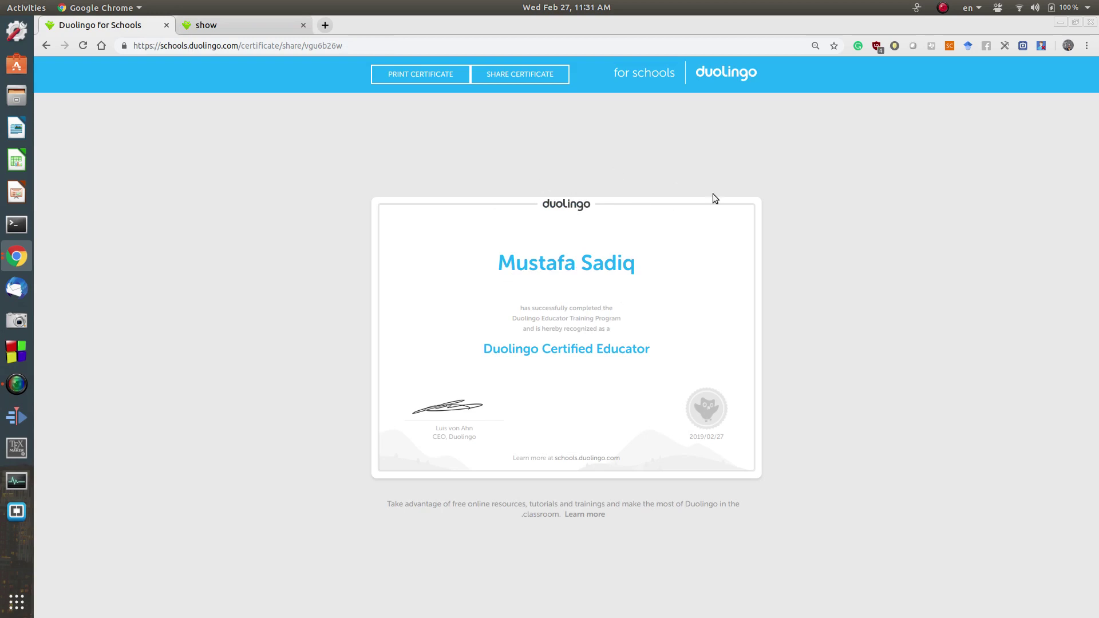
{"action": "left_click", "coordinate": [651, 73]}
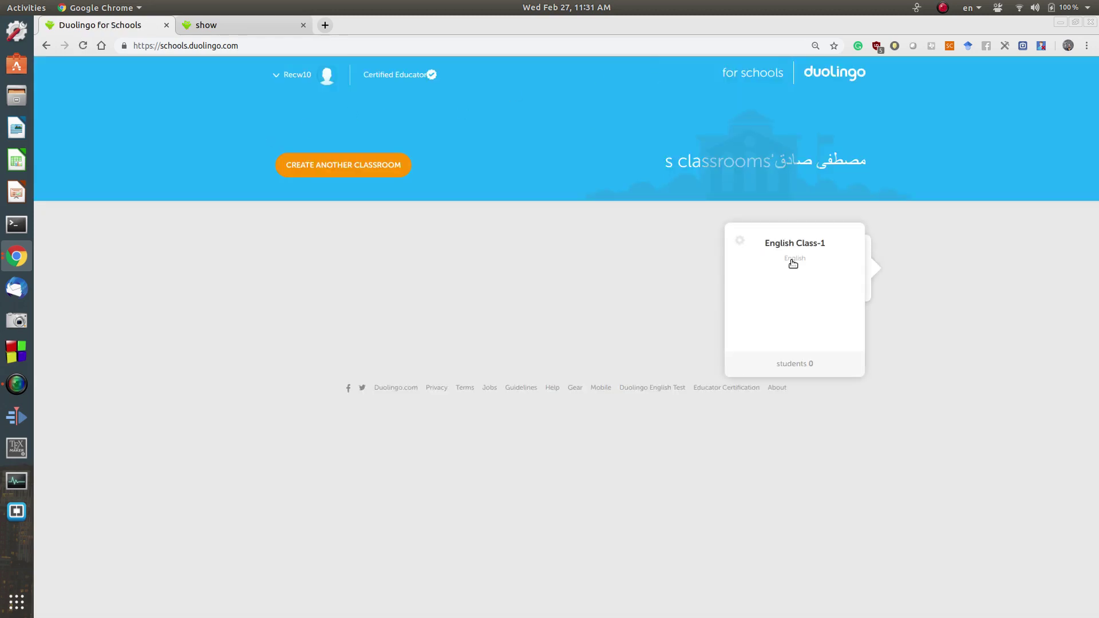
- Open English Class-1 and browse its Assignments, English curriculum, Class activities and Classroom settings pages
{"action": "left_click", "coordinate": [798, 280]}
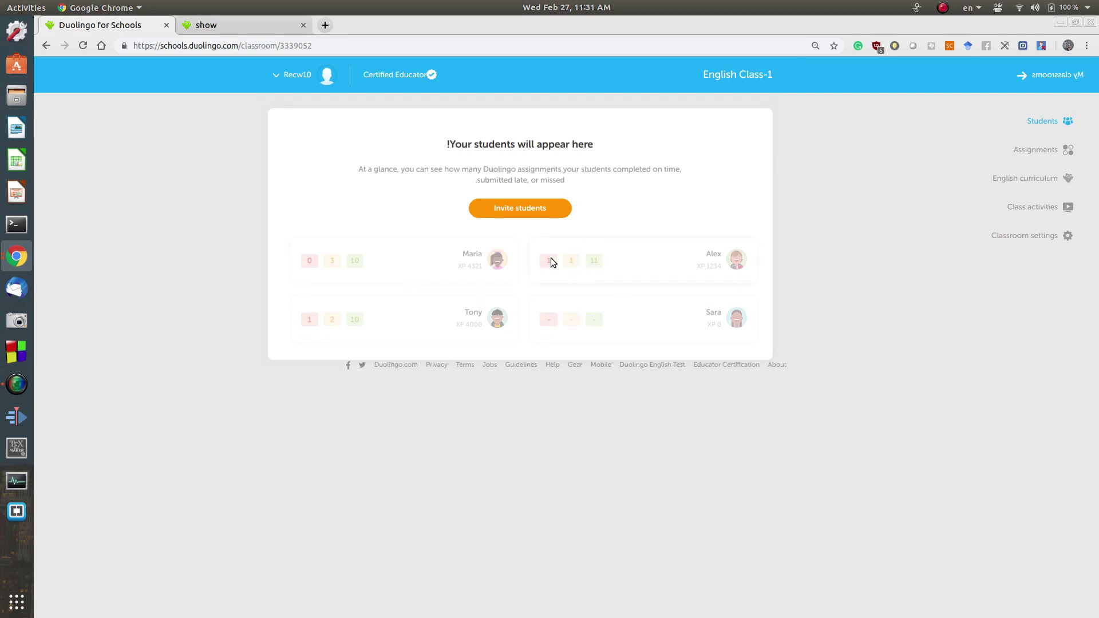
{"action": "left_click", "coordinate": [1040, 153]}
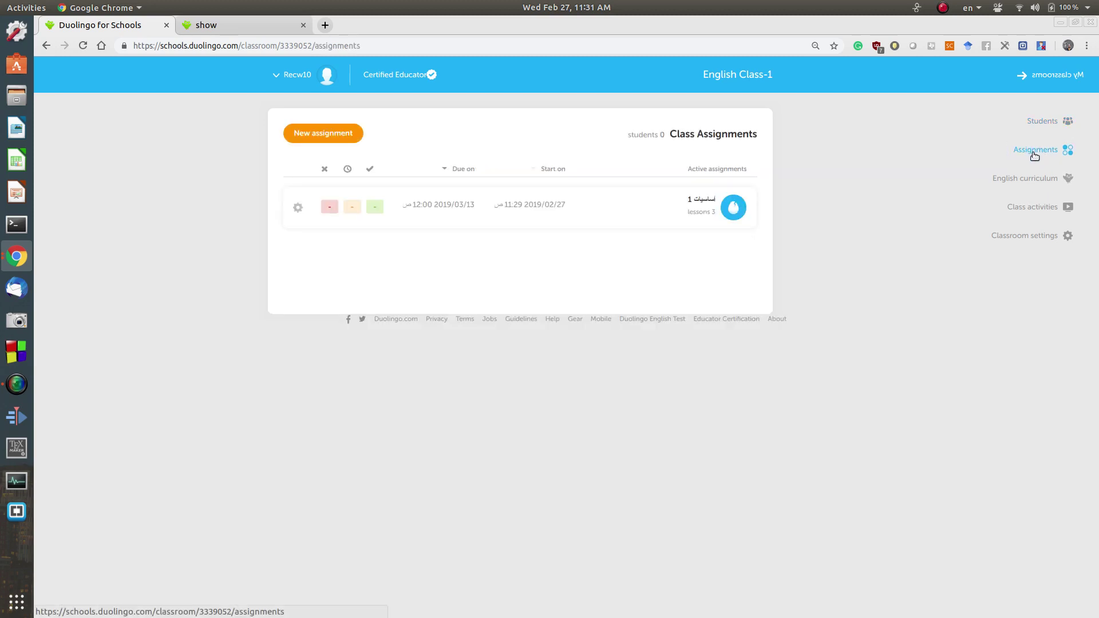
{"action": "left_click", "coordinate": [1038, 180]}
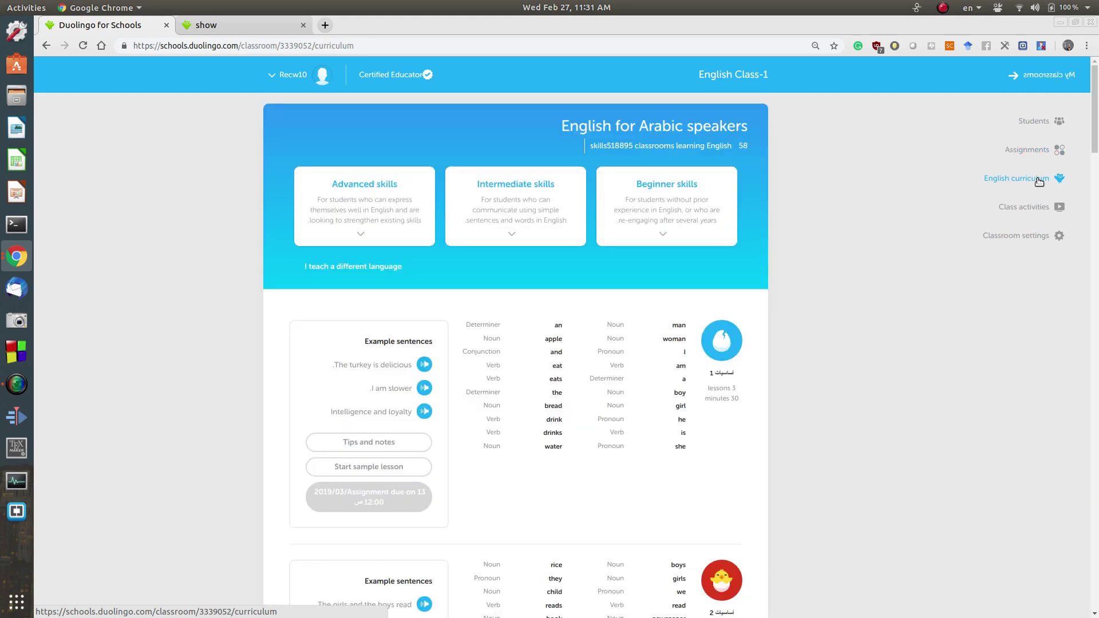
{"action": "scroll", "coordinate": [558, 422], "scroll_direction": "down", "scroll_amount": 15}
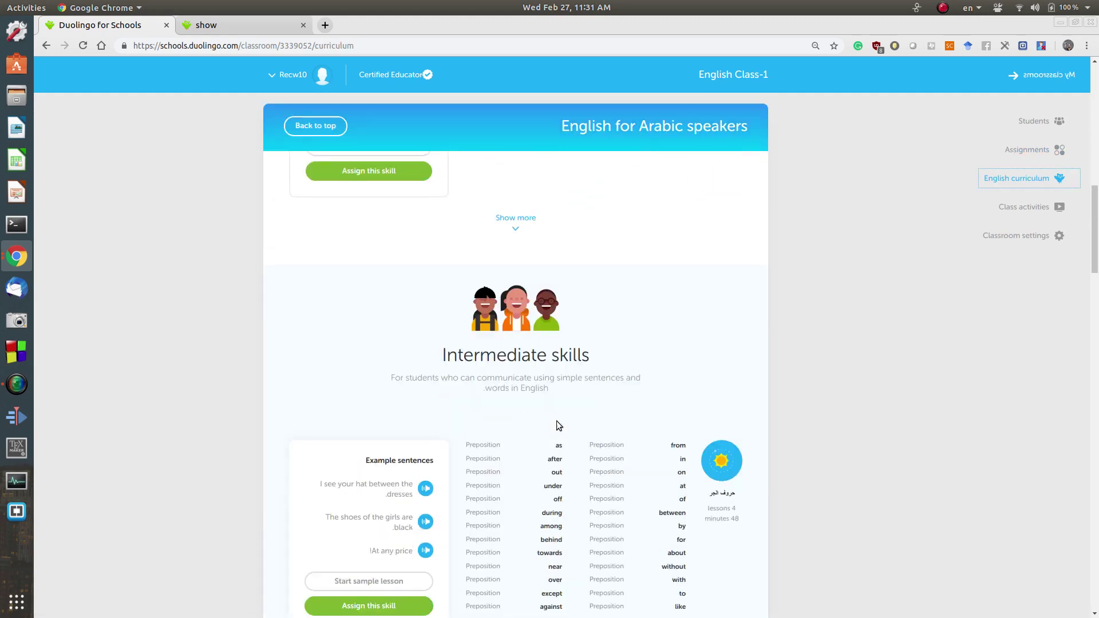
{"action": "scroll", "coordinate": [556, 420], "scroll_direction": "down", "scroll_amount": 12}
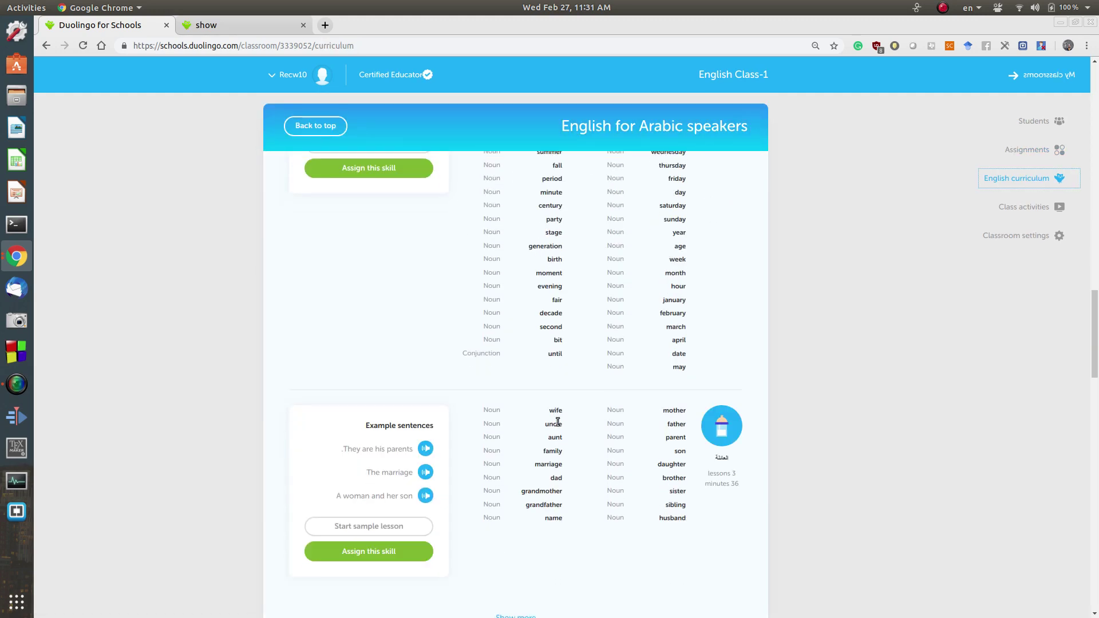
{"action": "scroll", "coordinate": [558, 421], "scroll_direction": "up", "scroll_amount": 20}
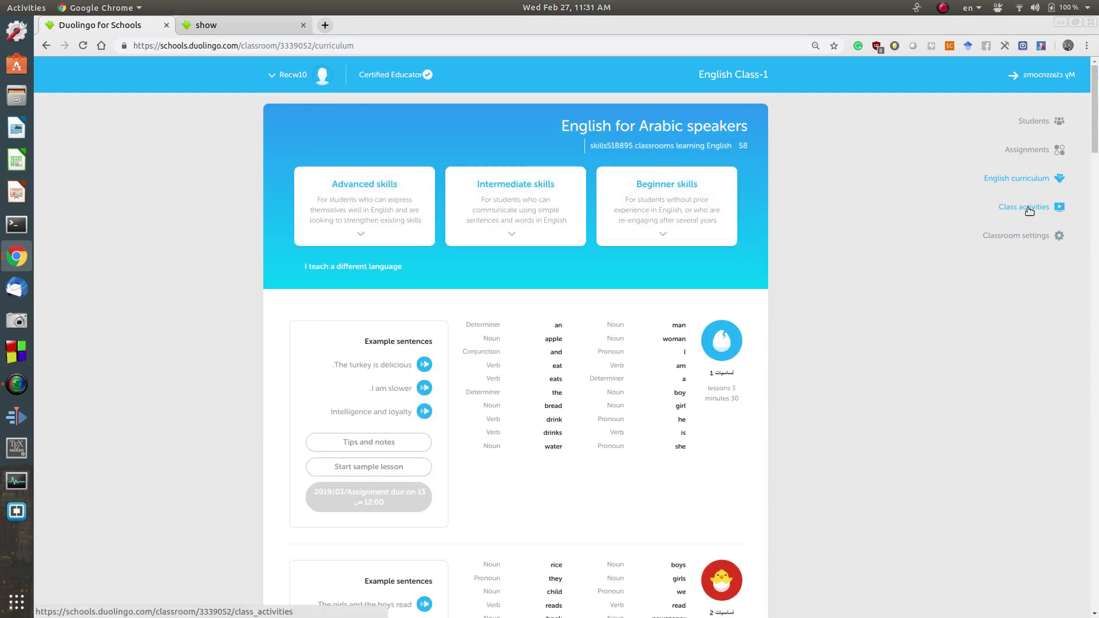
{"action": "left_click", "coordinate": [1028, 210]}
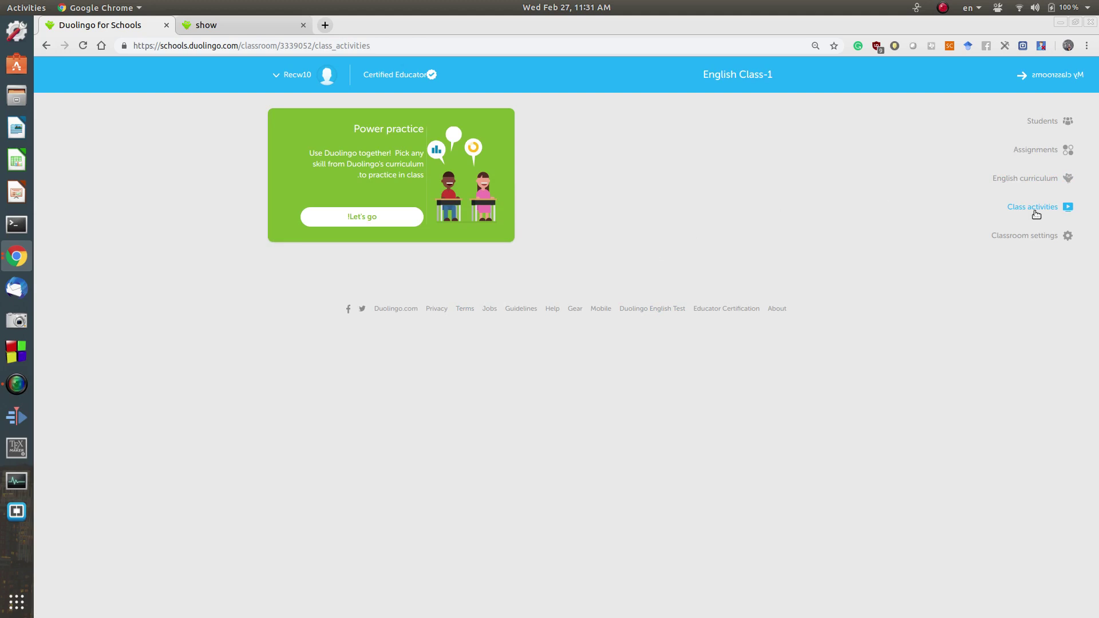
{"action": "left_click", "coordinate": [1028, 238]}
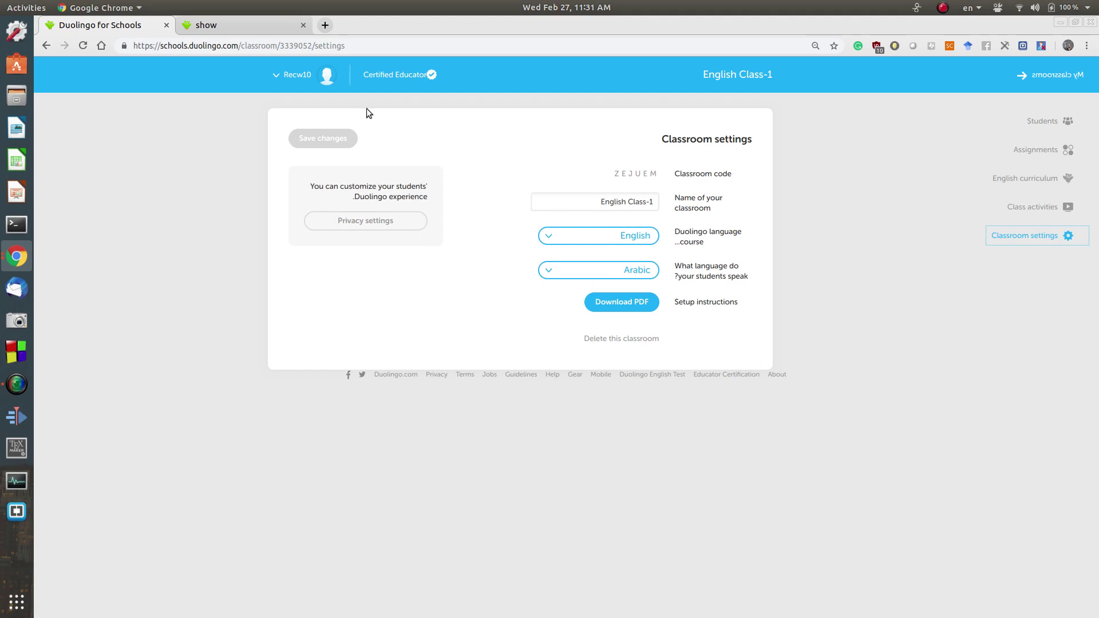
{"action": "left_click", "coordinate": [16, 385]}
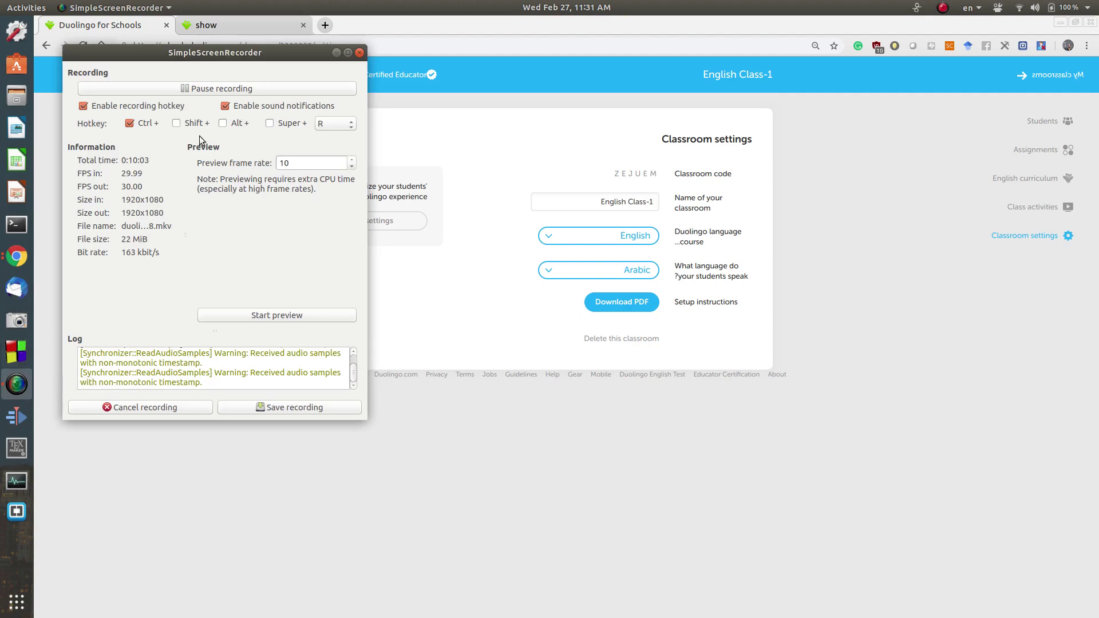